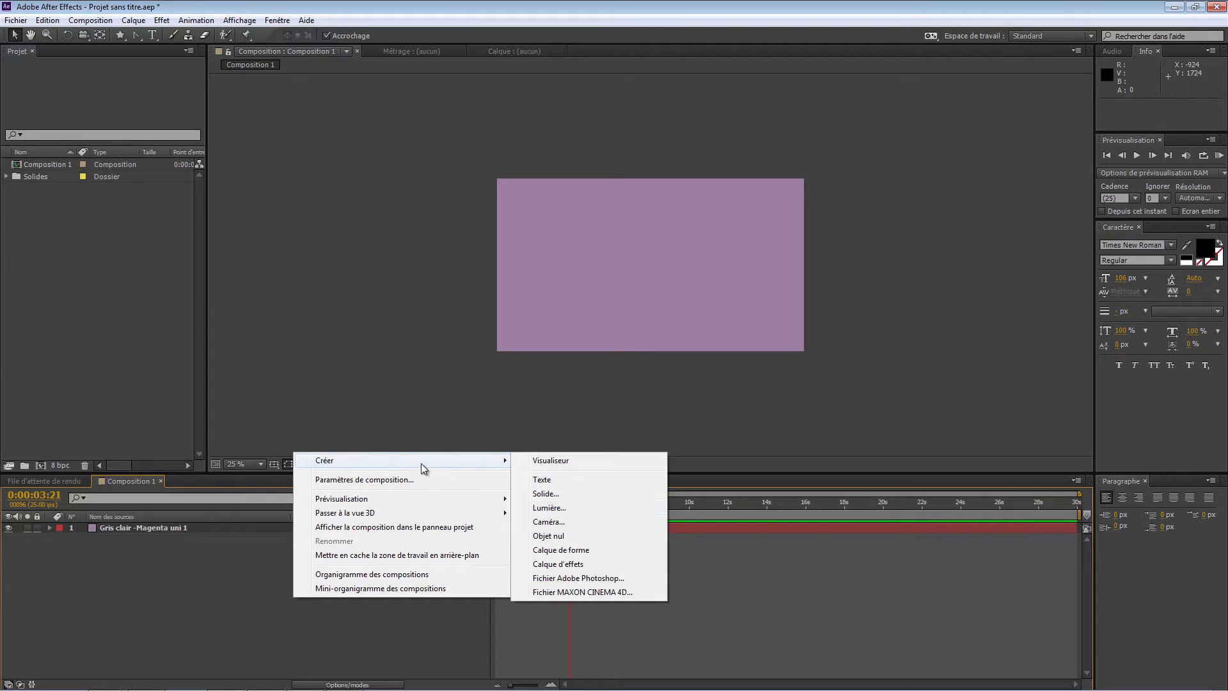
Create a new shape layer and draw a white five-pointed star near the upper-left corner of the composition
{"action": "left_click", "coordinate": [634, 551]}
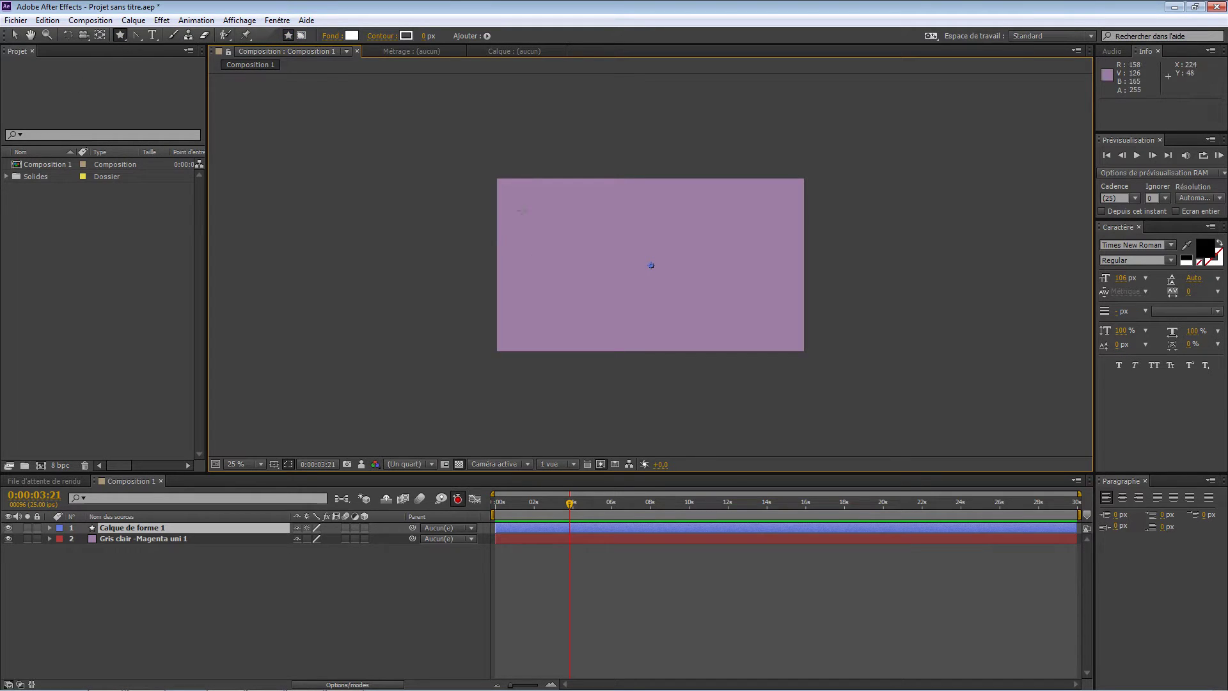
{"action": "mouse_move", "coordinate": [530, 217]}
{"action": "left_mouse_down"}
{"action": "mouse_move", "coordinate": [531, 196]}
{"action": "mouse_move", "coordinate": [548, 203]}
{"action": "mouse_move", "coordinate": [528, 197]}
{"action": "left_mouse_up"}
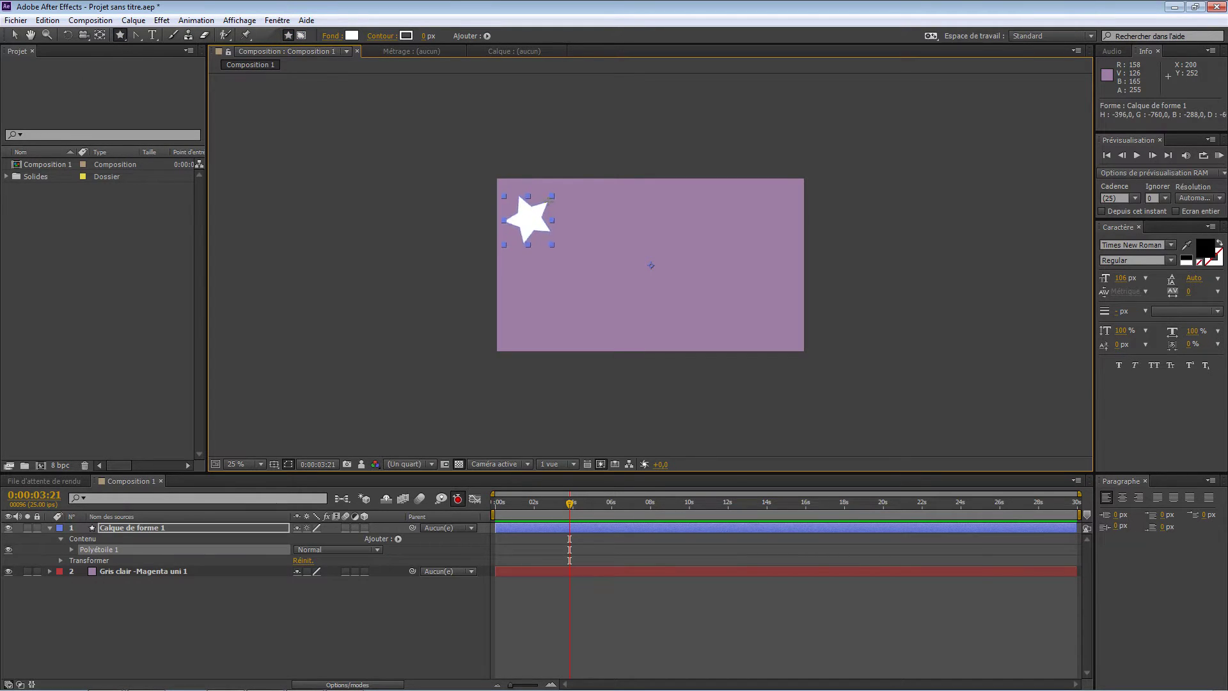
{"action": "left_click", "coordinate": [14, 36]}
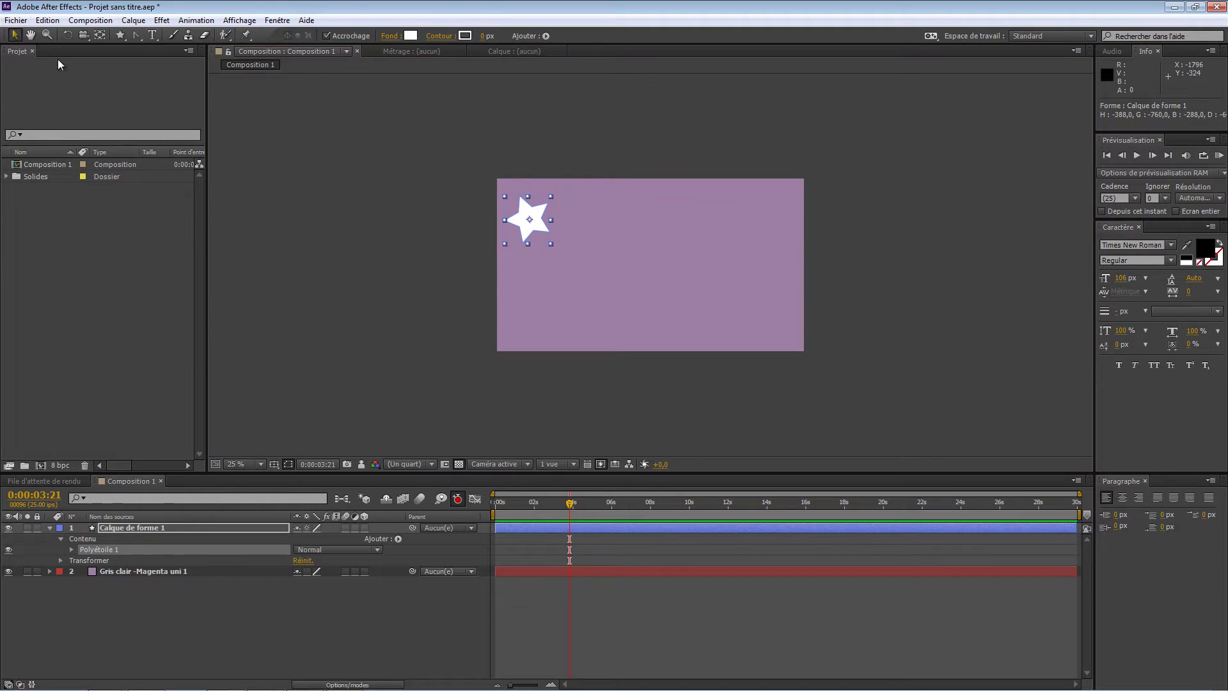
{"action": "left_click", "coordinate": [410, 274]}
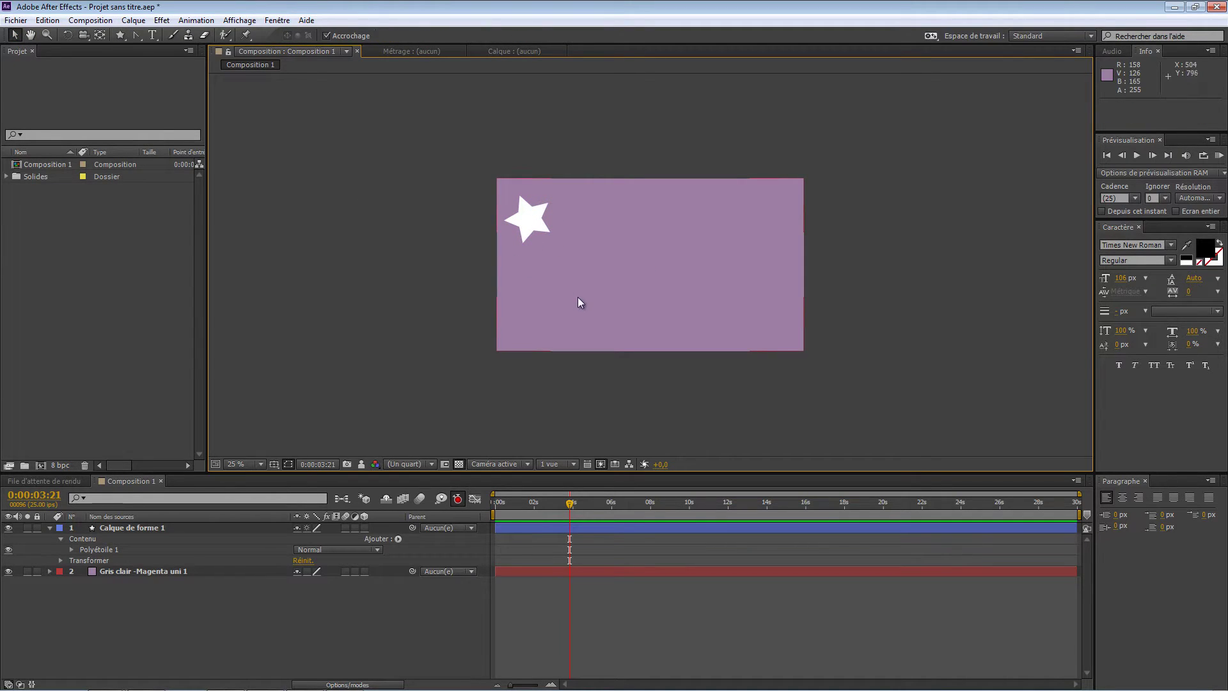
Add a Position keyframe to the star layer at the start of the composition, 0:00:00:00
{"action": "key", "text": "z"}
{"action": "left_click", "coordinate": [579, 244]}
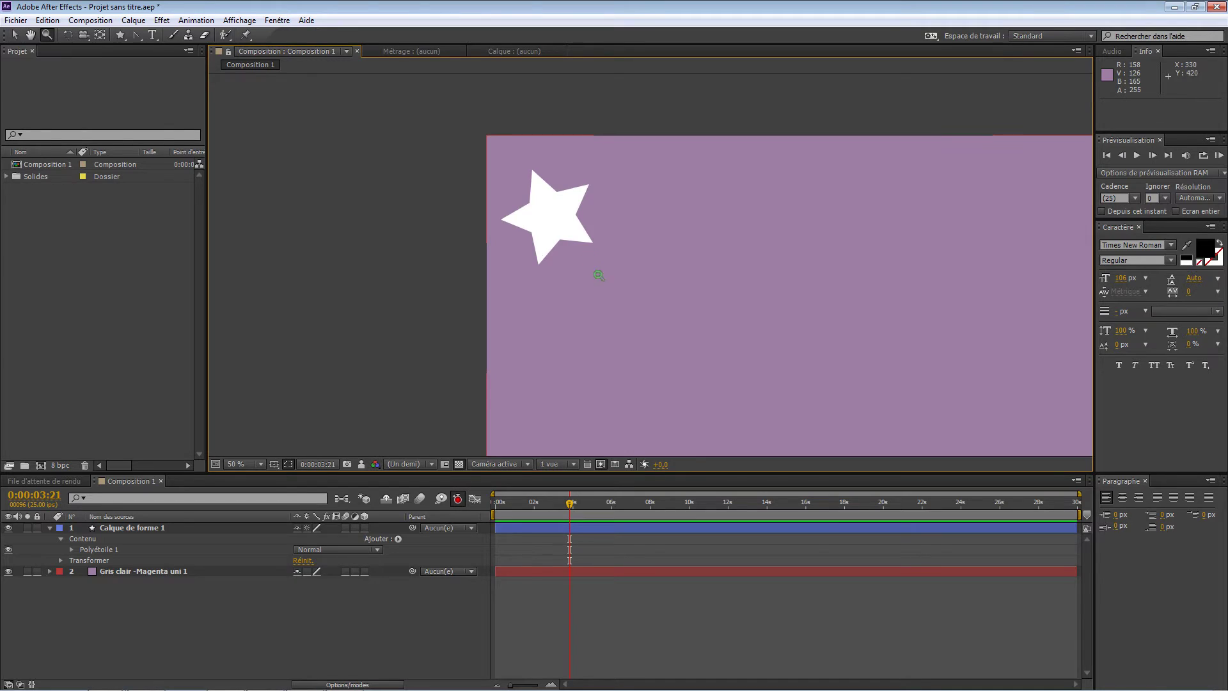
{"action": "key", "text": "h"}
{"action": "left_click_drag", "start_coordinate": [718, 258], "coordinate": [618, 253]}
{"action": "key", "text": "z"}
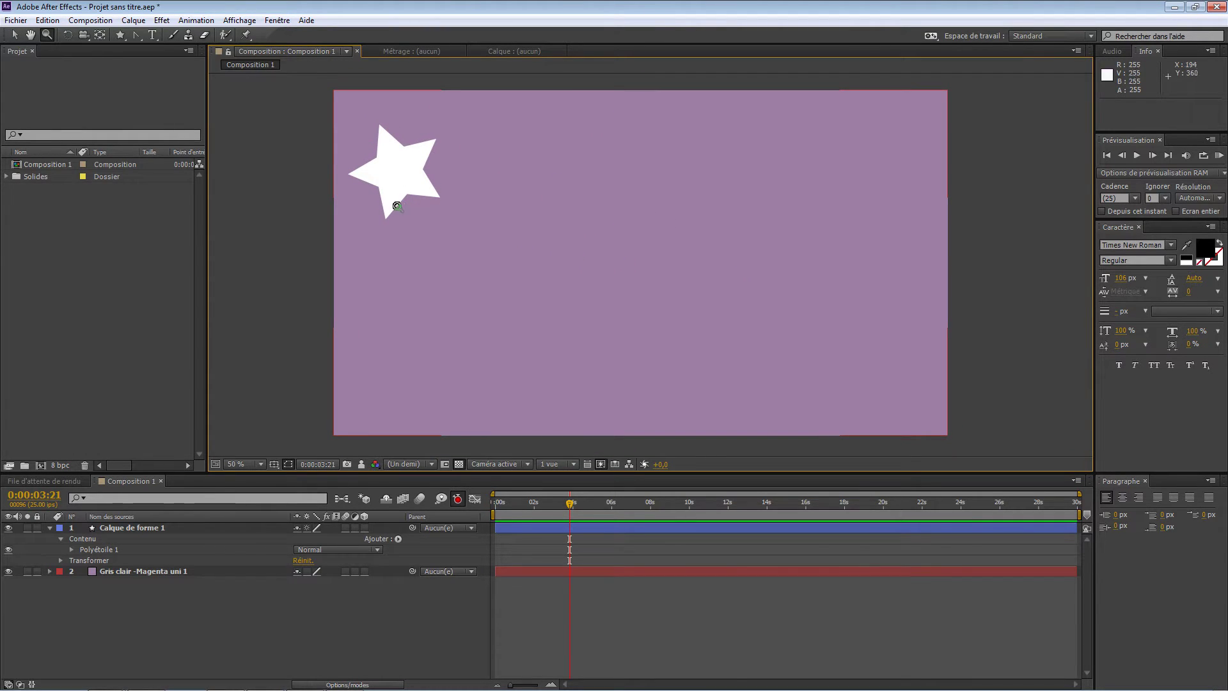
{"action": "left_click", "coordinate": [14, 35]}
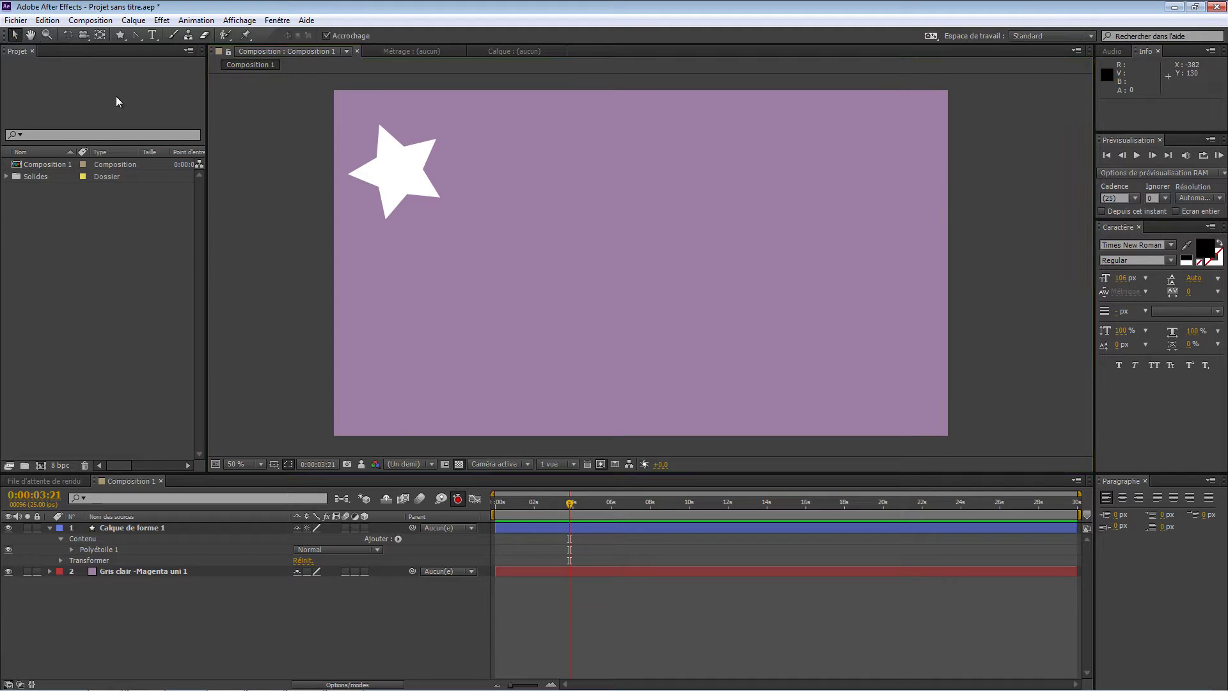
{"action": "left_click_drag", "start_coordinate": [570, 506], "coordinate": [510, 509]}
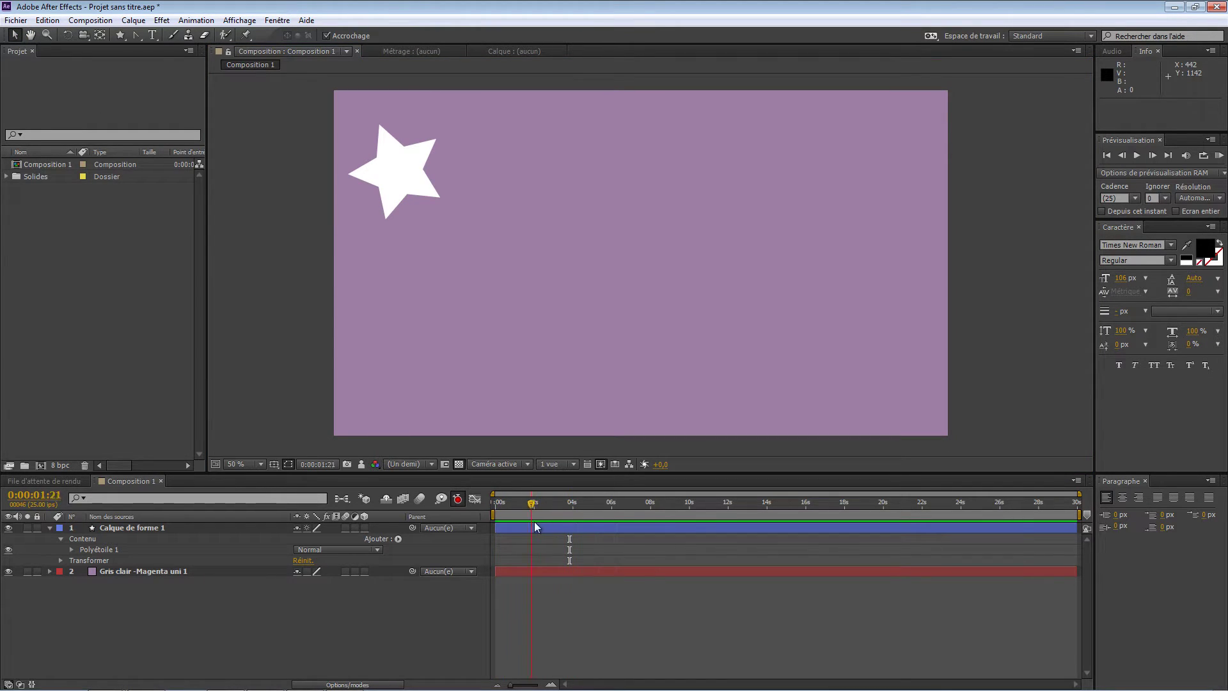
{"action": "left_click_drag", "start_coordinate": [535, 522], "coordinate": [556, 521]}
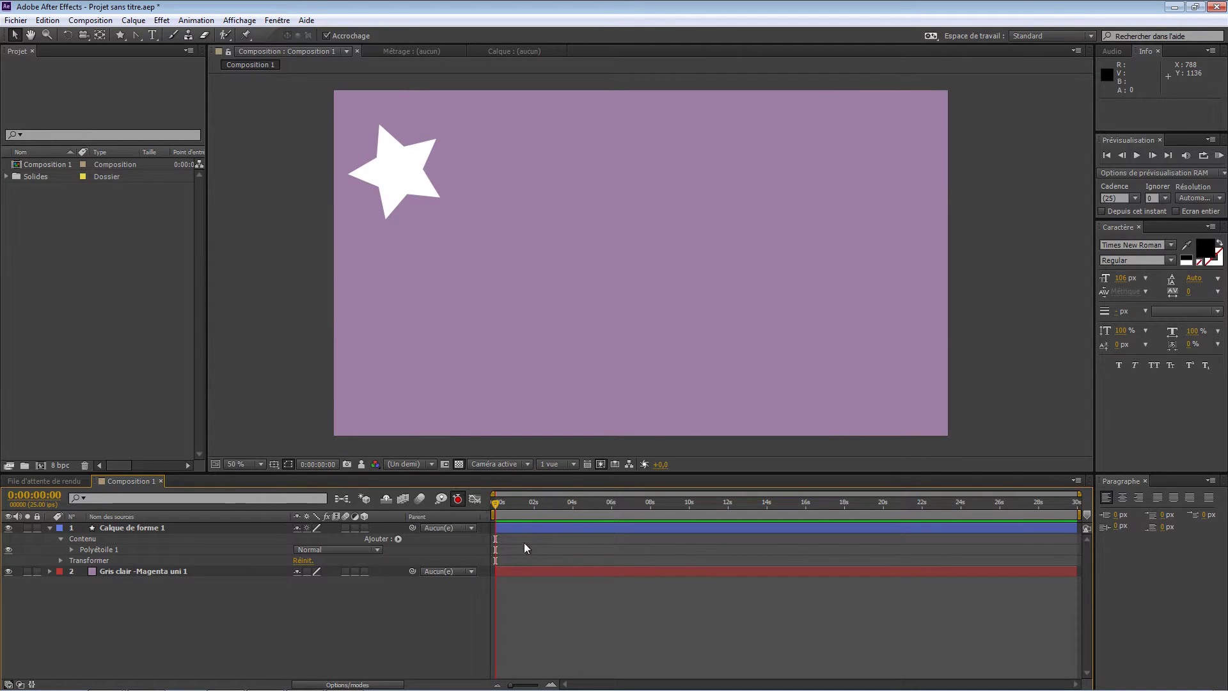
{"action": "left_click", "coordinate": [60, 560]}
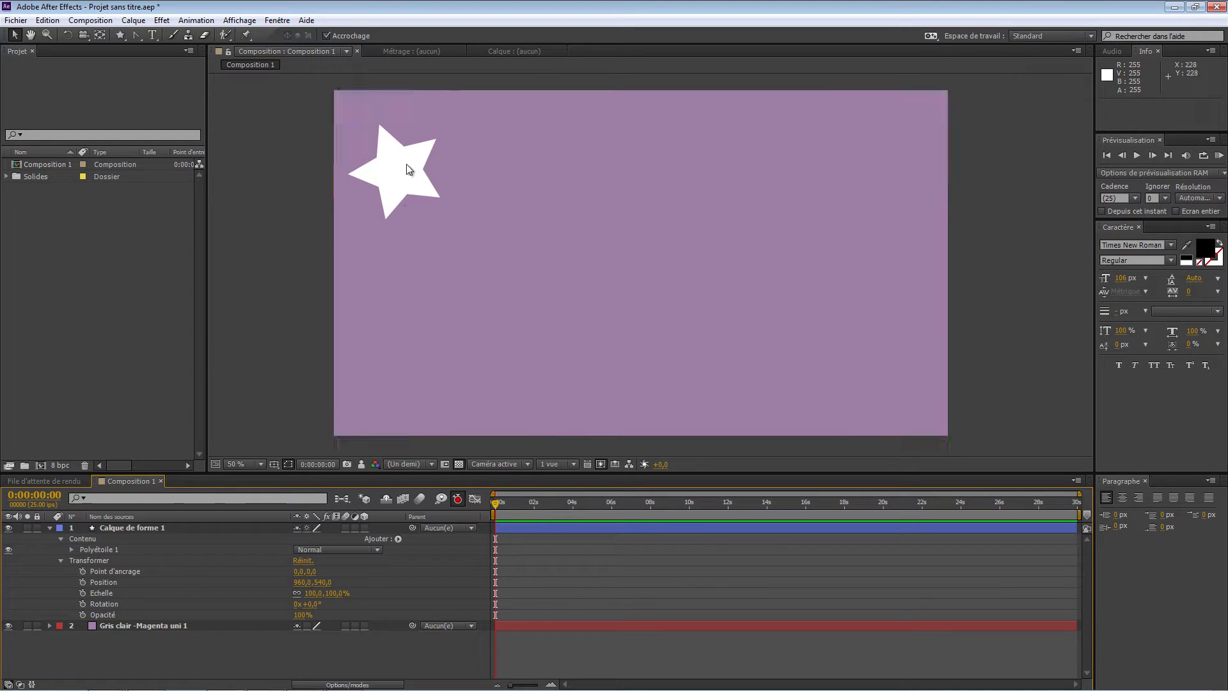
{"action": "left_click", "coordinate": [394, 181]}
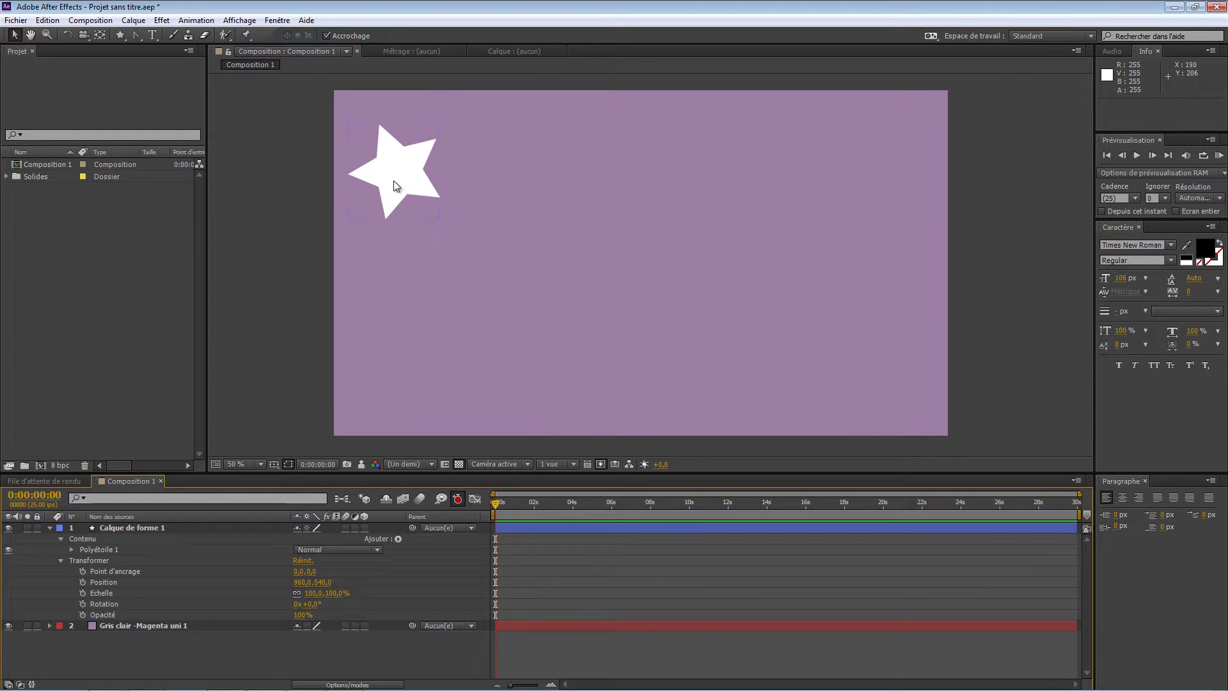
{"action": "left_click", "coordinate": [83, 583]}
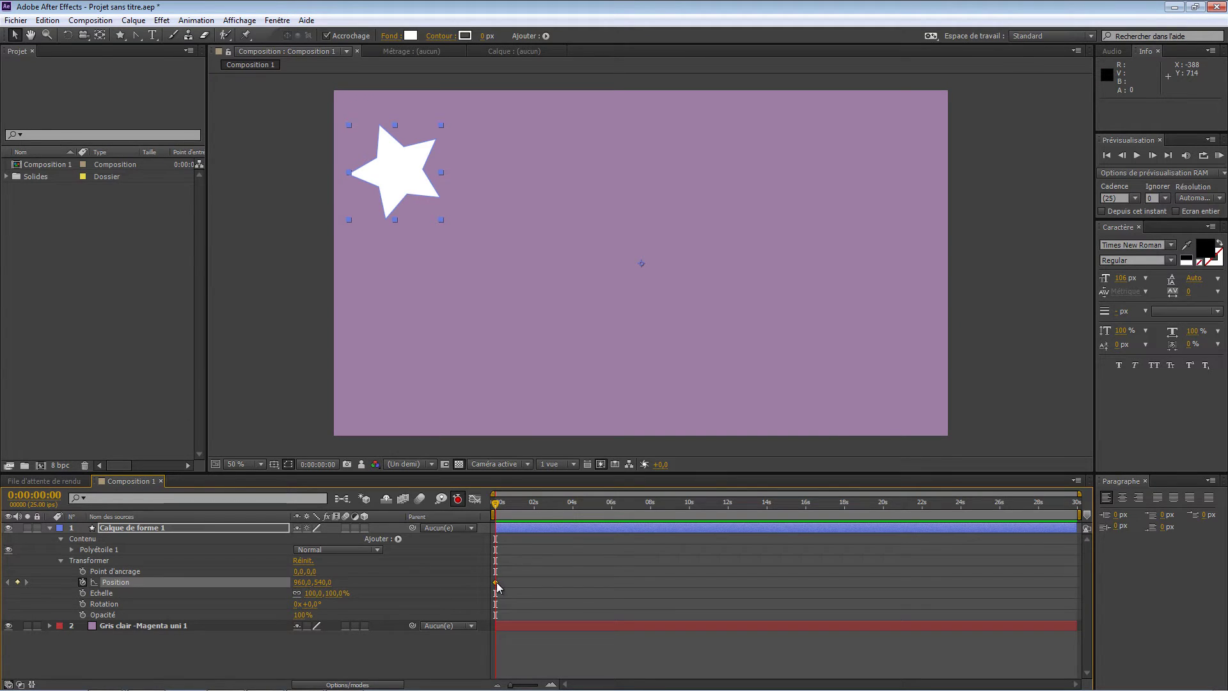
{"action": "mouse_move", "coordinate": [497, 587]}
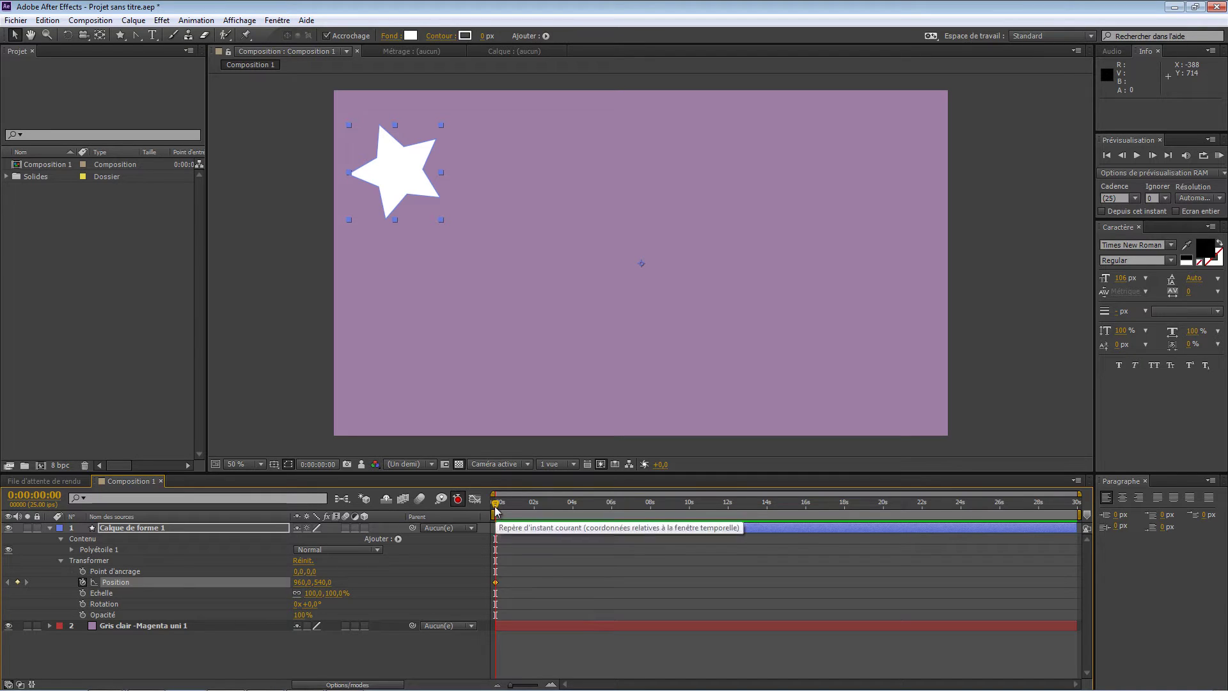
At 0:00:03:21, move the star to the composition's lower-right corner, at about position 2492, 1204
{"action": "left_click", "coordinate": [503, 505]}
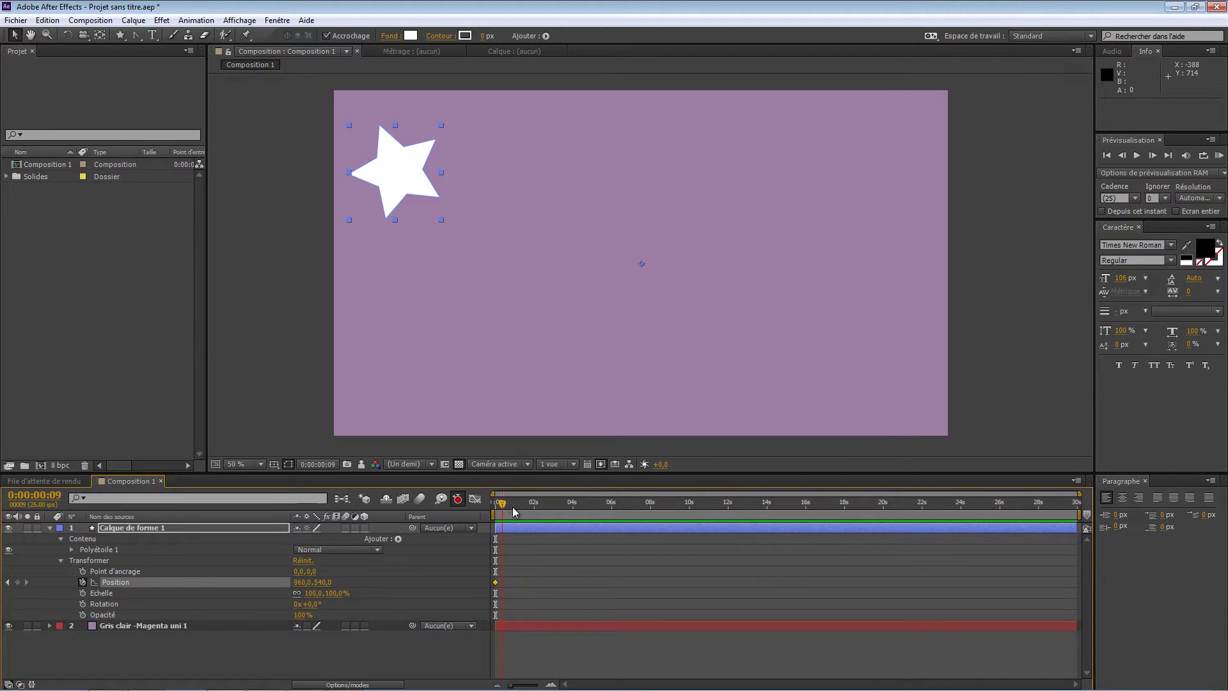
{"action": "left_click_drag", "start_coordinate": [513, 510], "coordinate": [570, 508]}
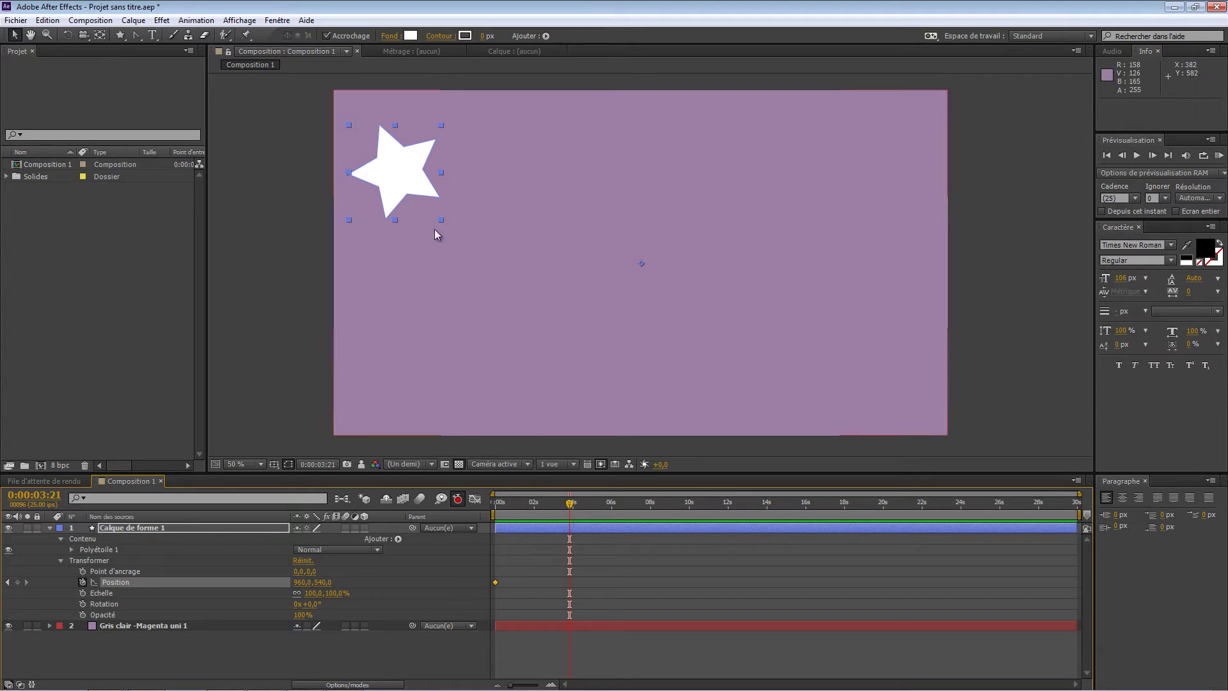
{"action": "left_click_drag", "start_coordinate": [402, 177], "coordinate": [904, 395]}
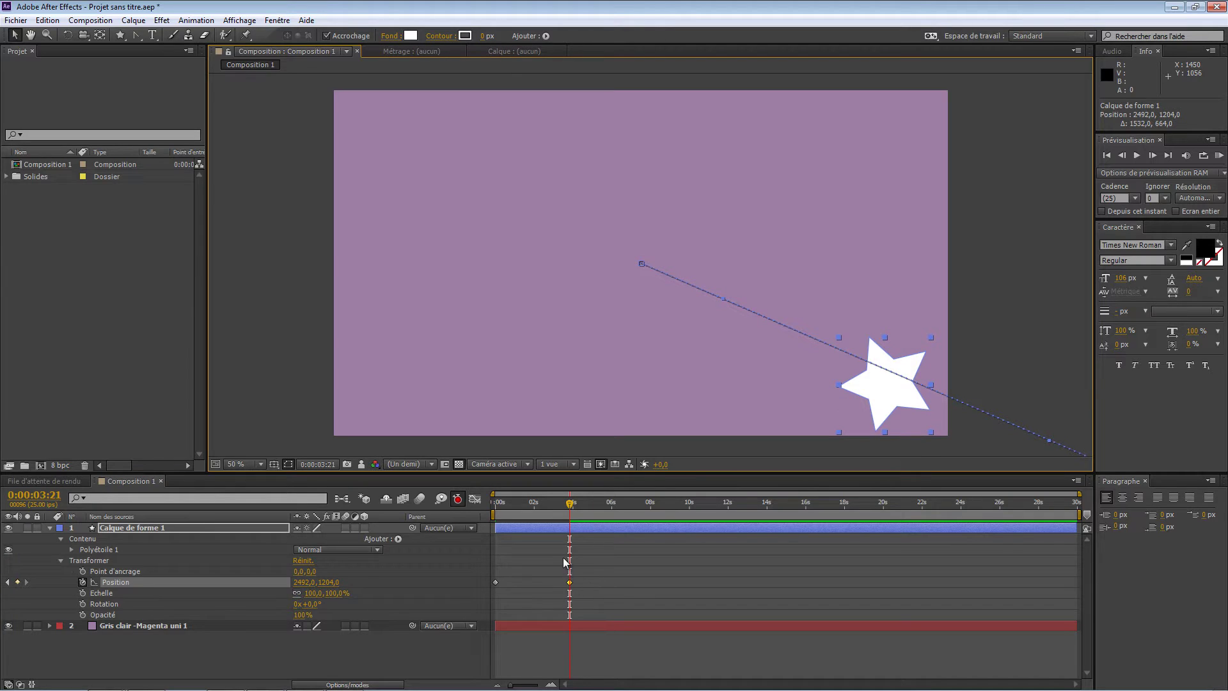
Preview the star's movement from the start of the composition and check the available preview frame rates
{"action": "left_click_drag", "start_coordinate": [571, 509], "coordinate": [473, 525]}
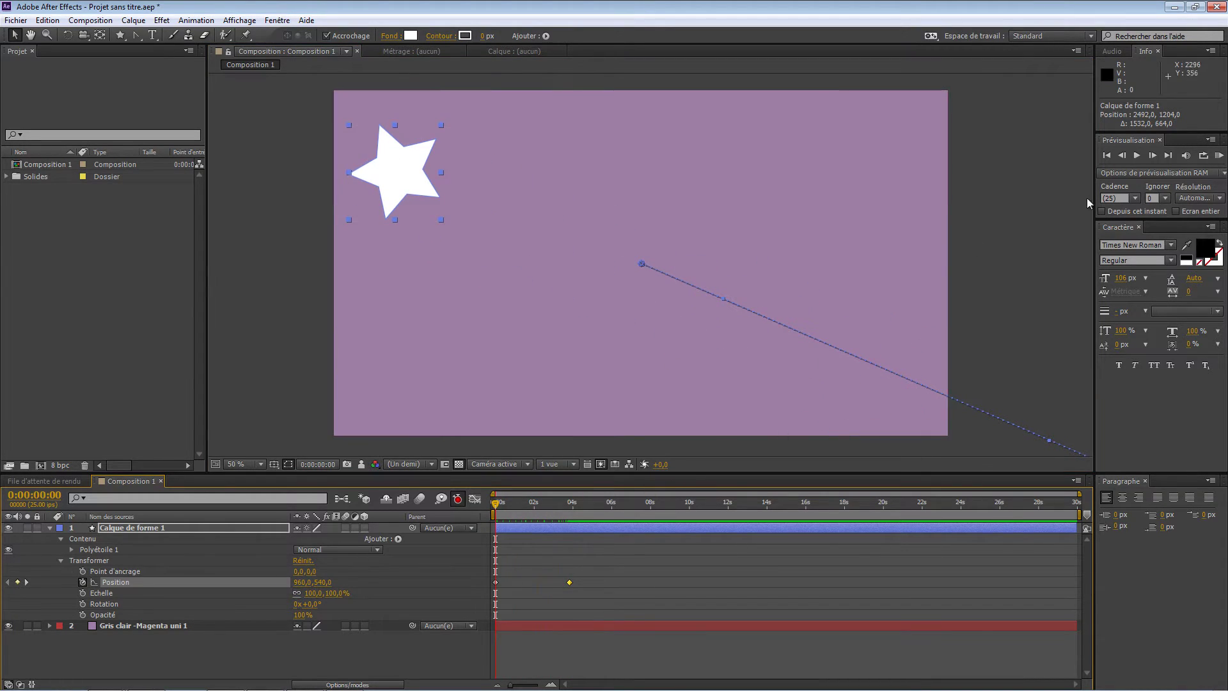
{"action": "left_click", "coordinate": [1137, 155]}
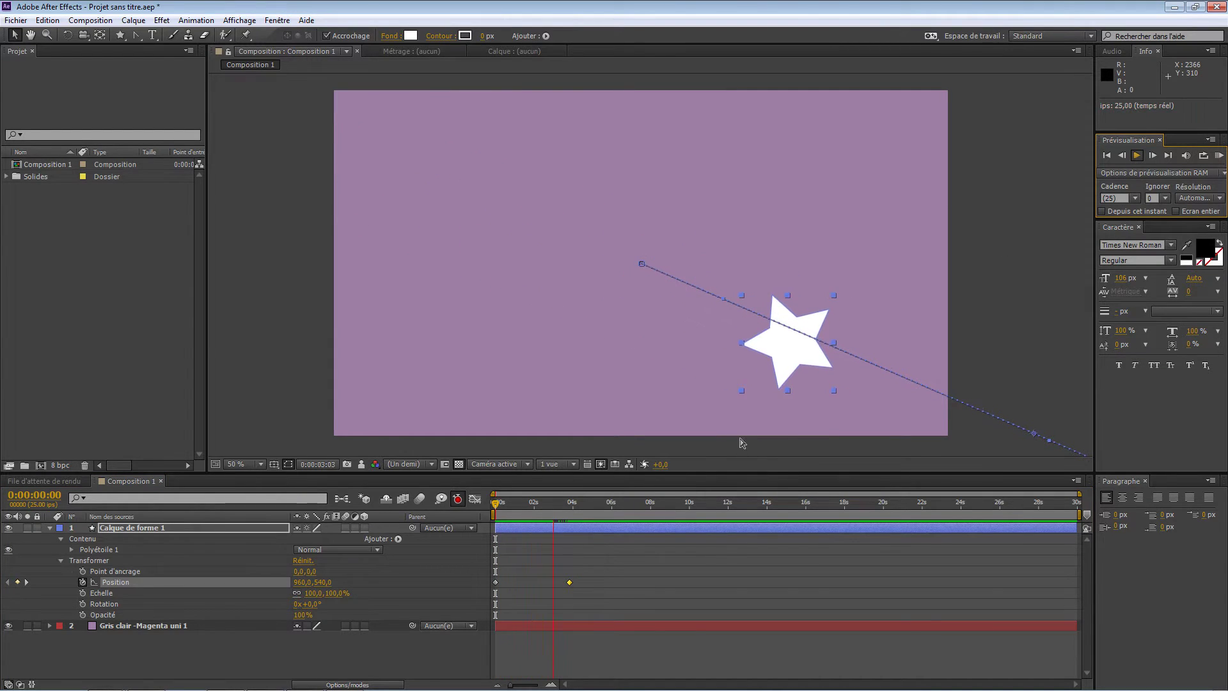
{"action": "left_click", "coordinate": [1137, 157]}
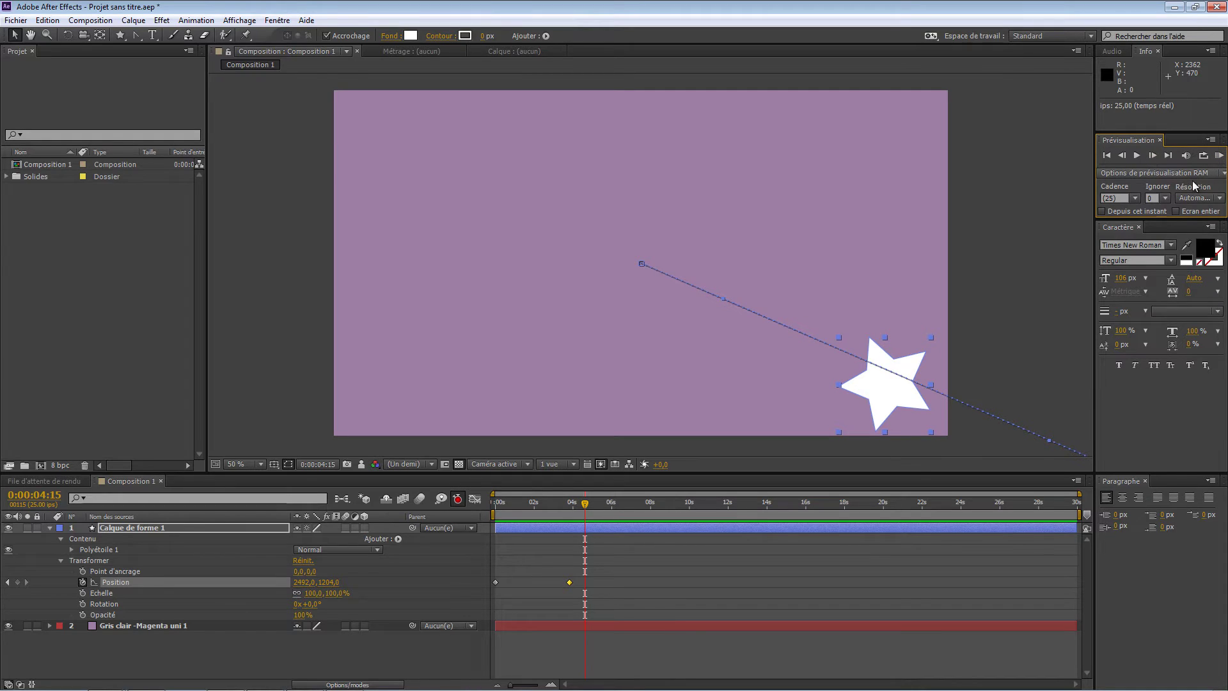
{"action": "left_click", "coordinate": [1134, 198]}
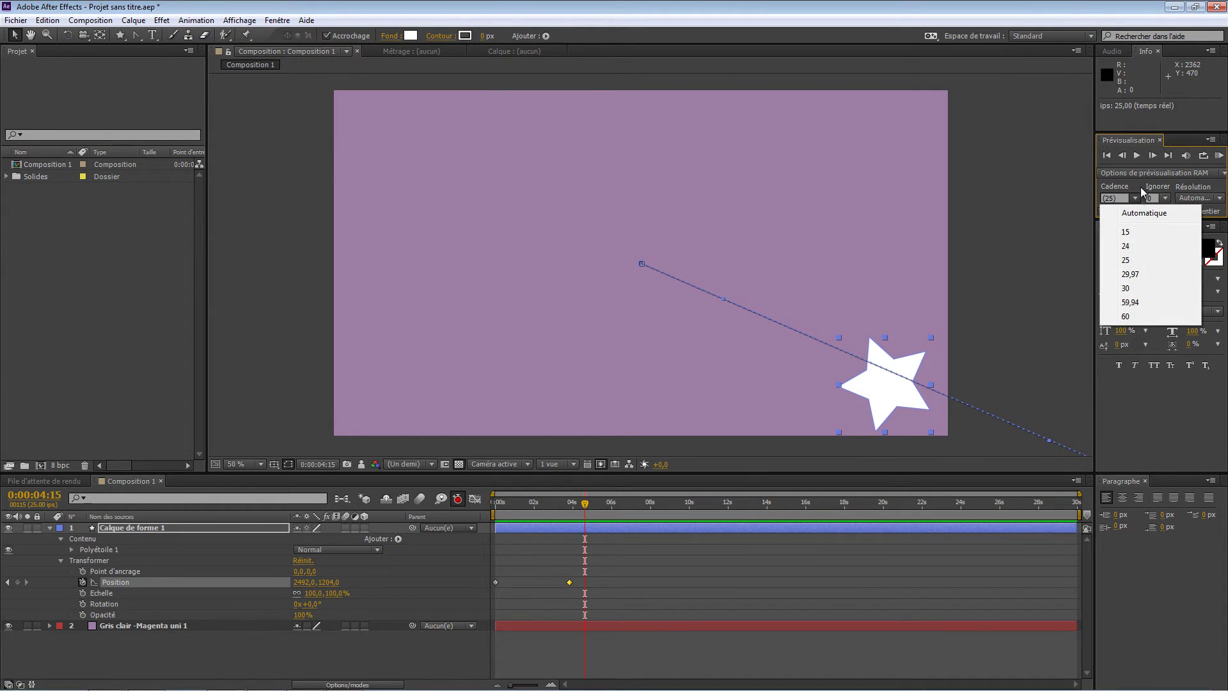
{"action": "left_click", "coordinate": [1137, 199]}
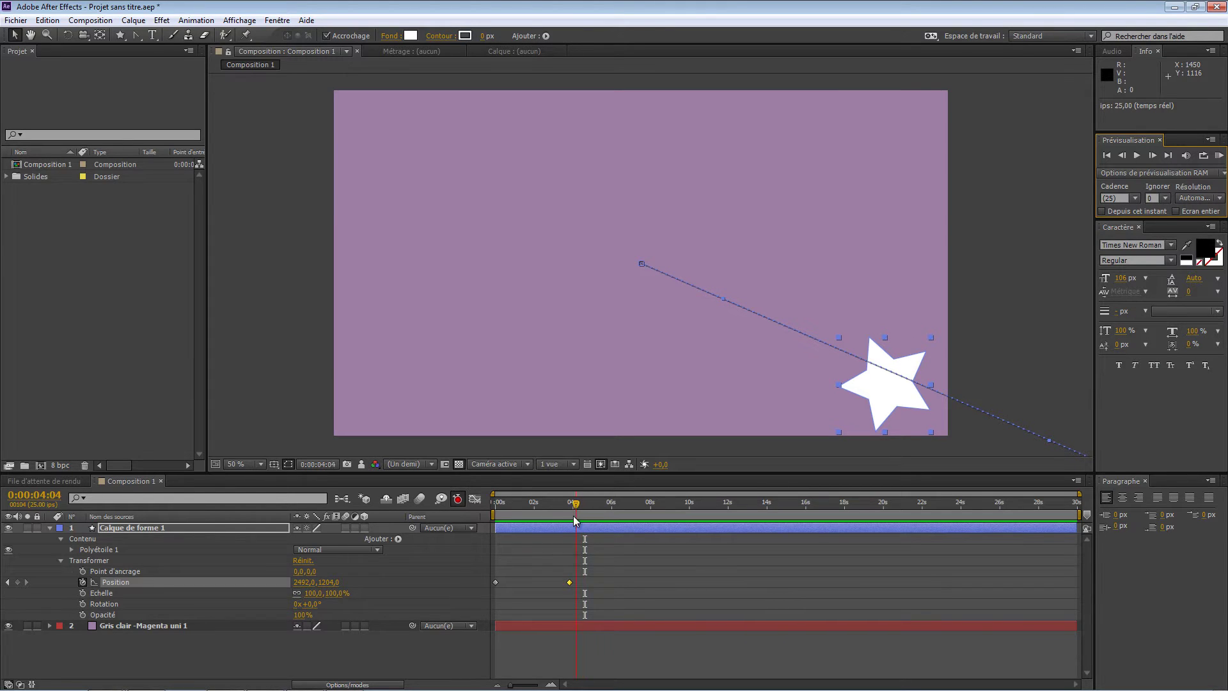
{"action": "left_click_drag", "start_coordinate": [574, 517], "coordinate": [486, 529]}
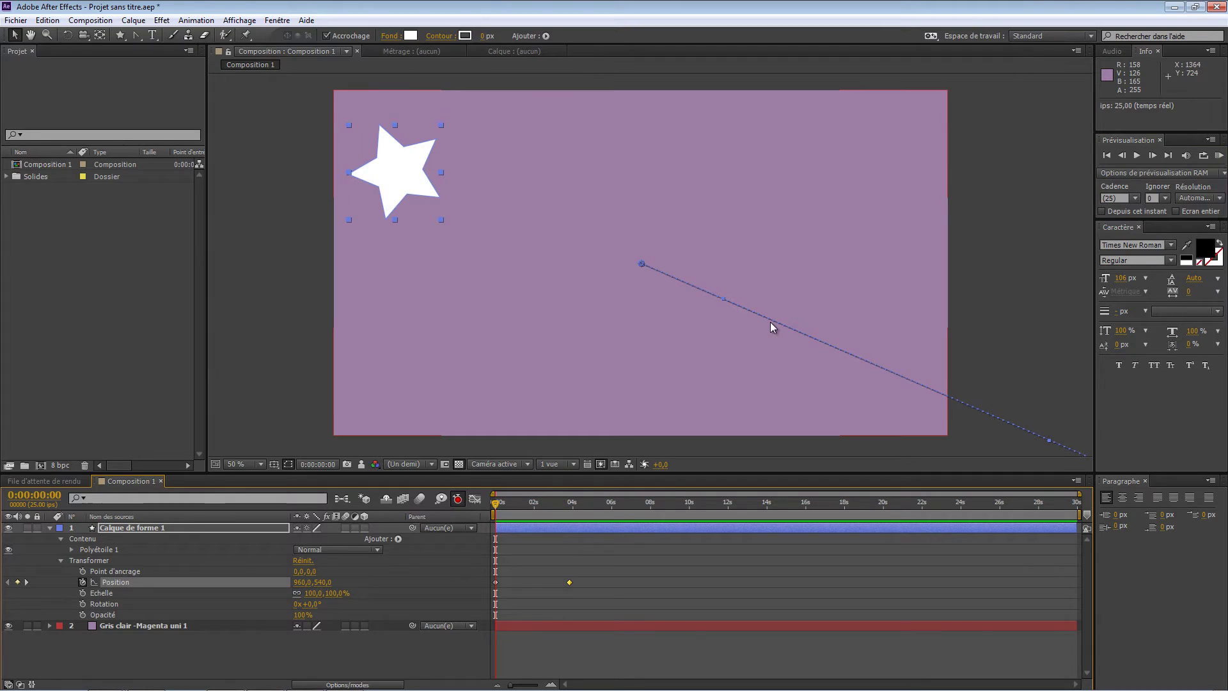
{"action": "key", "text": "space"}
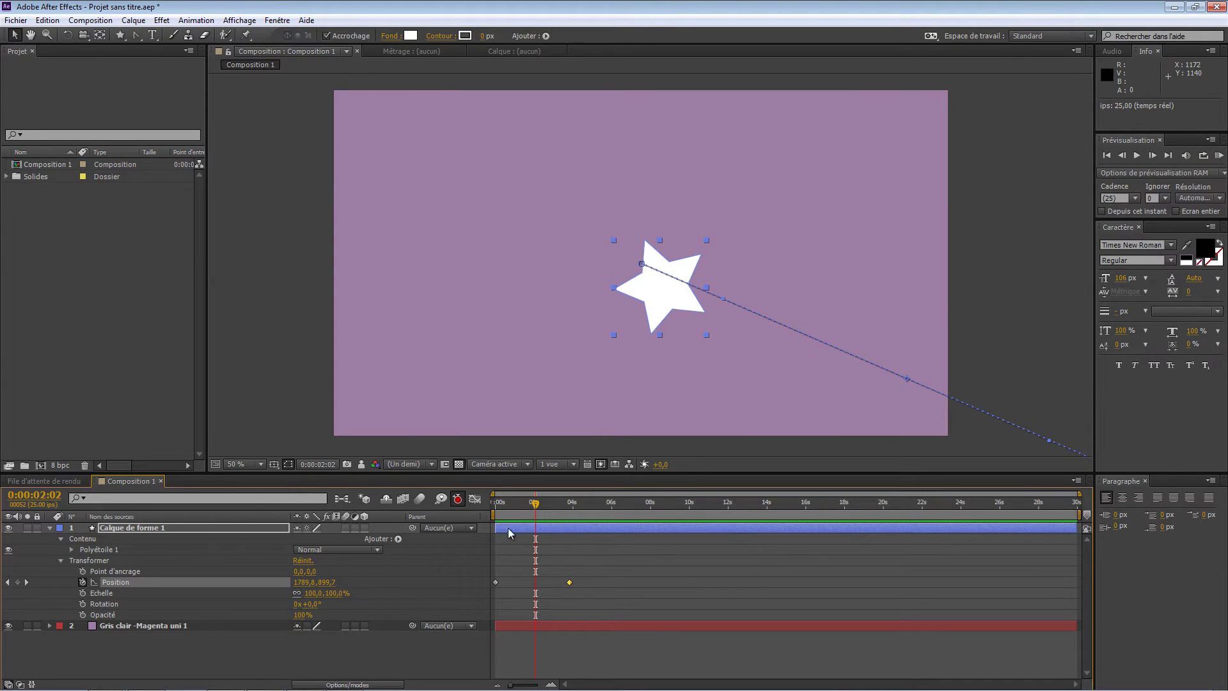
At 0:00:00:00, add a Scale keyframe to the star layer and move the star slightly up to about position 968, 472
{"action": "left_click_drag", "start_coordinate": [530, 508], "coordinate": [486, 518]}
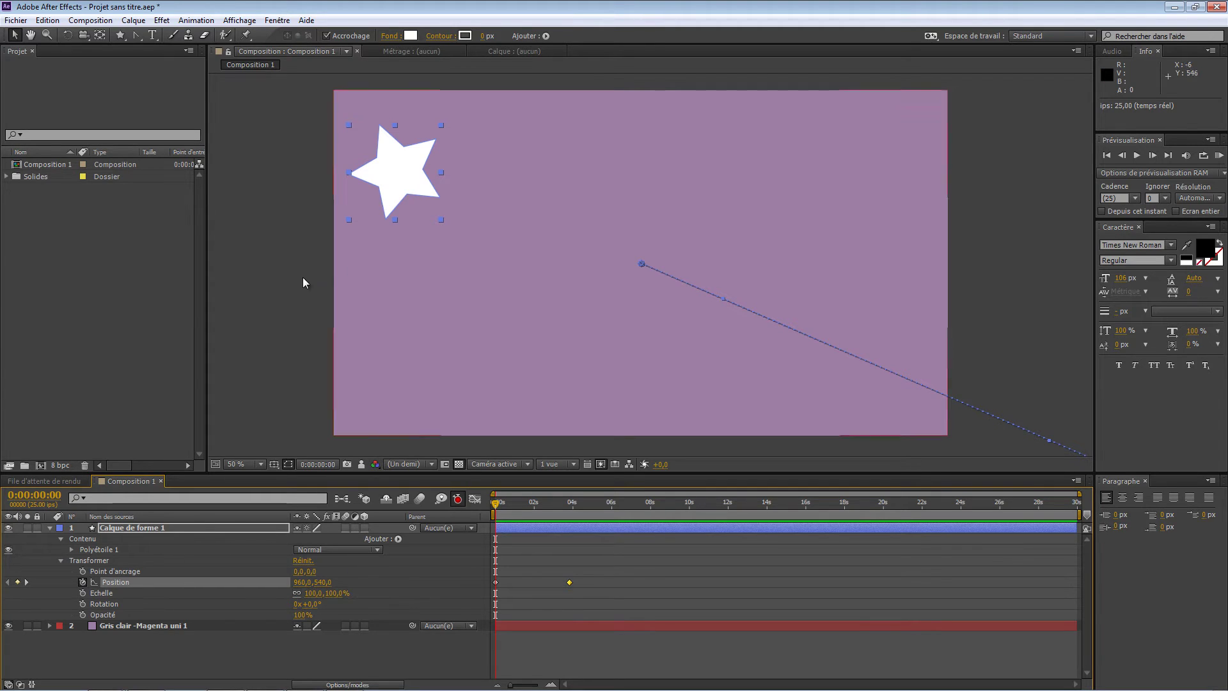
{"action": "left_click", "coordinate": [82, 594]}
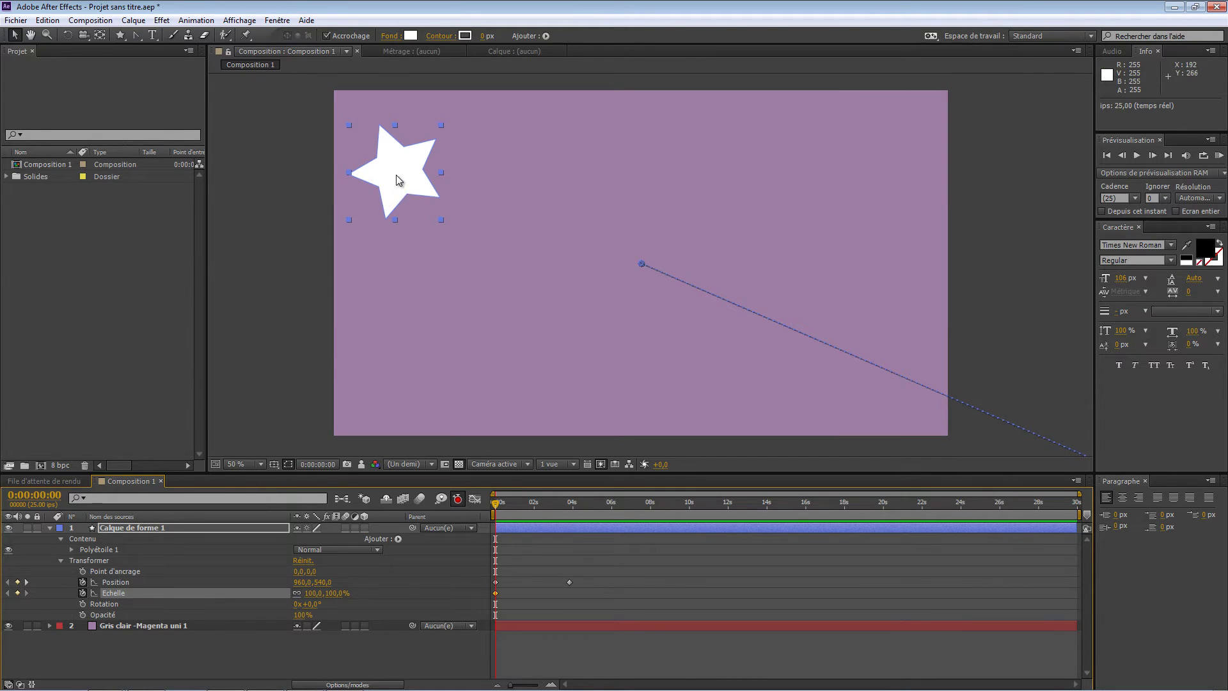
{"action": "mouse_move", "coordinate": [396, 176]}
{"action": "left_mouse_down"}
{"action": "mouse_move", "coordinate": [770, 293]}
{"action": "mouse_move", "coordinate": [865, 363]}
{"action": "mouse_move", "coordinate": [399, 141]}
{"action": "mouse_move", "coordinate": [397, 160]}
{"action": "left_mouse_up"}
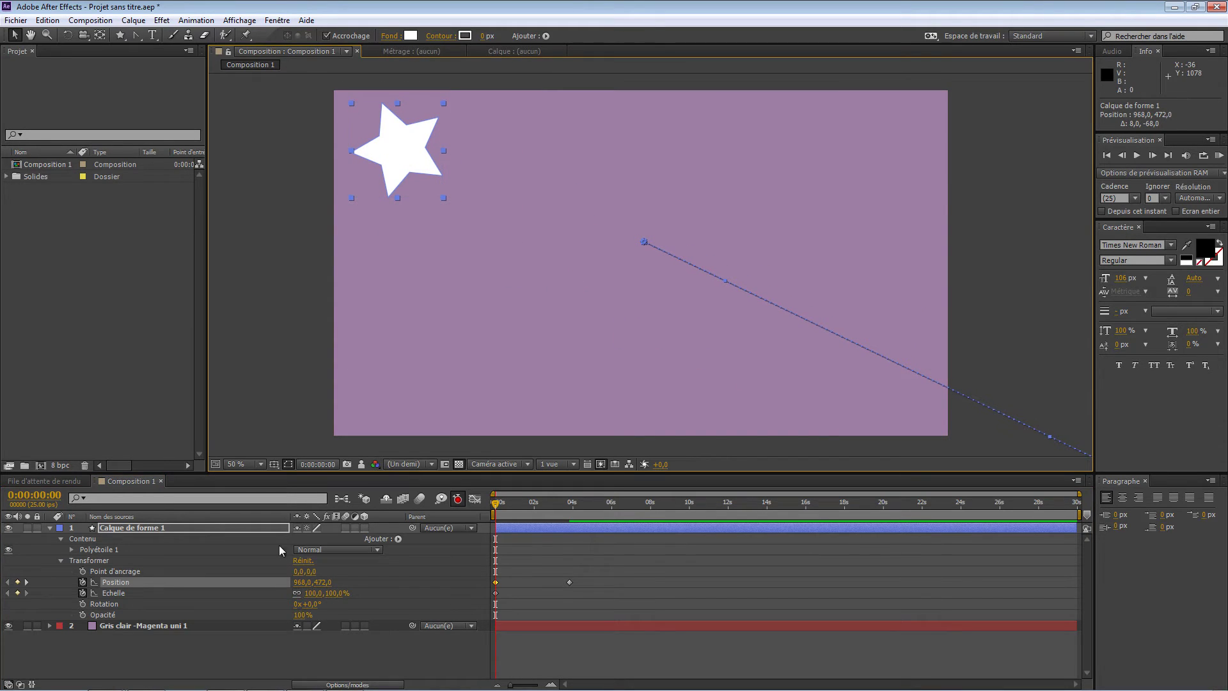
At 0:00:03:21, enlarge the star to about 157% and move it back toward the lower-right corner, at about position 2862, 1276
{"action": "left_click_drag", "start_coordinate": [497, 505], "coordinate": [574, 522]}
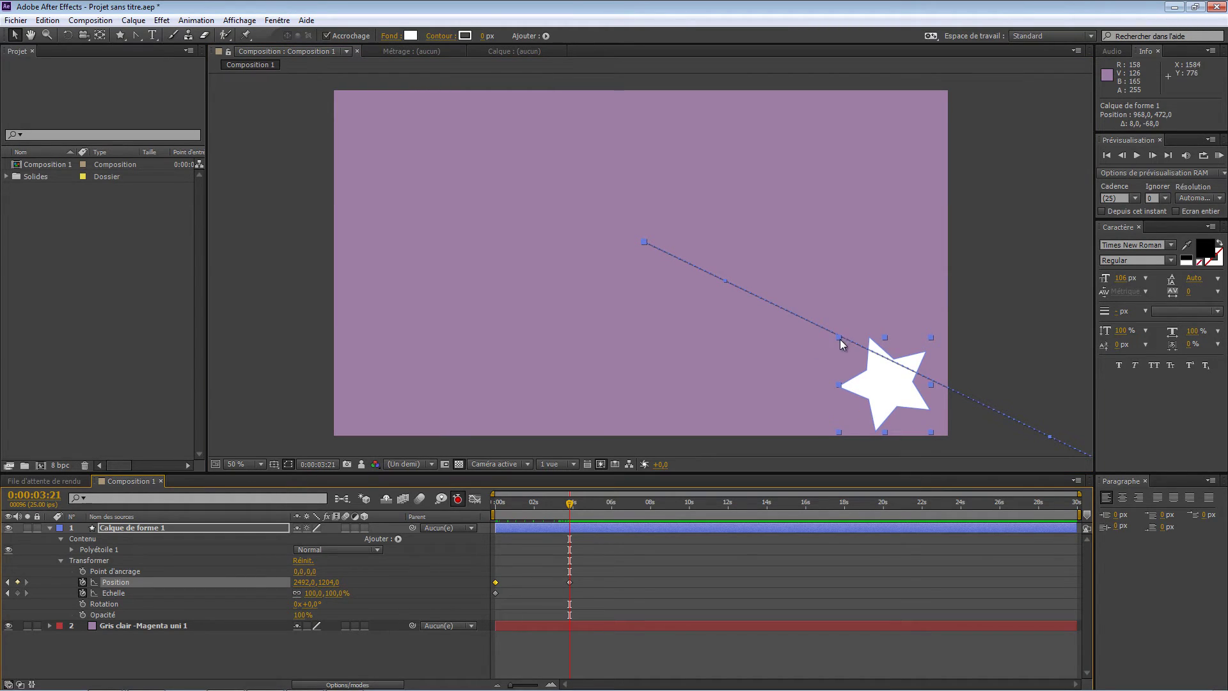
{"action": "left_click_drag", "start_coordinate": [839, 337], "coordinate": [673, 258]}
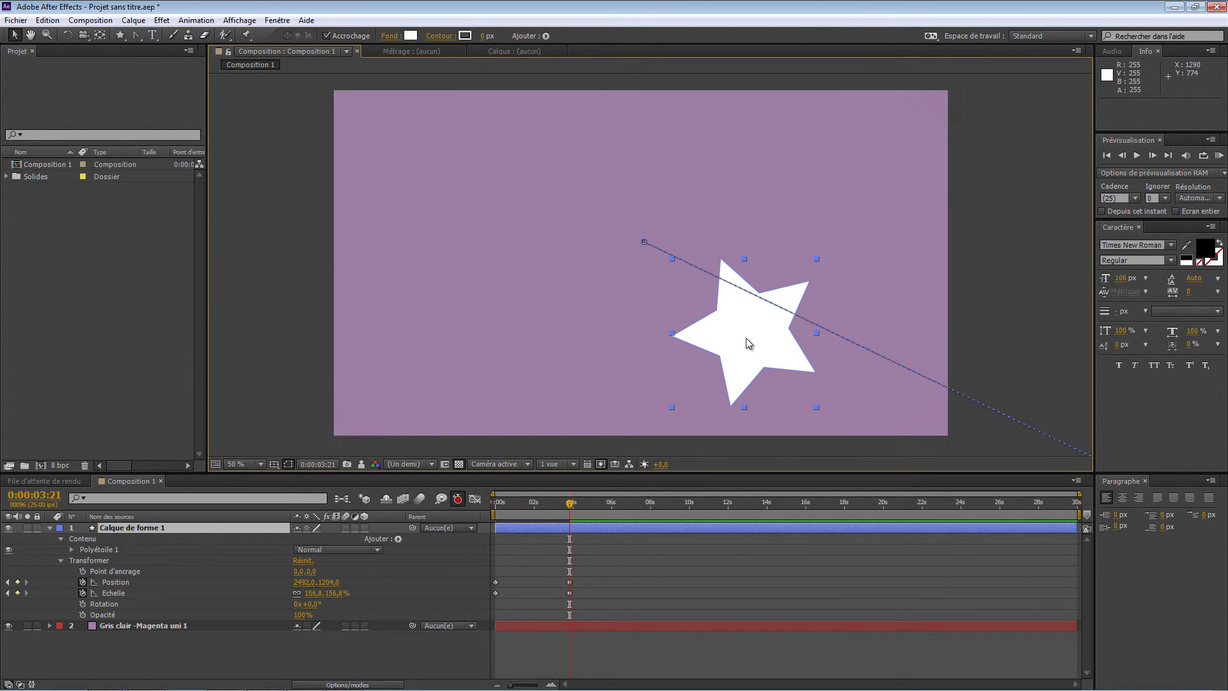
{"action": "left_click_drag", "start_coordinate": [747, 339], "coordinate": [865, 362]}
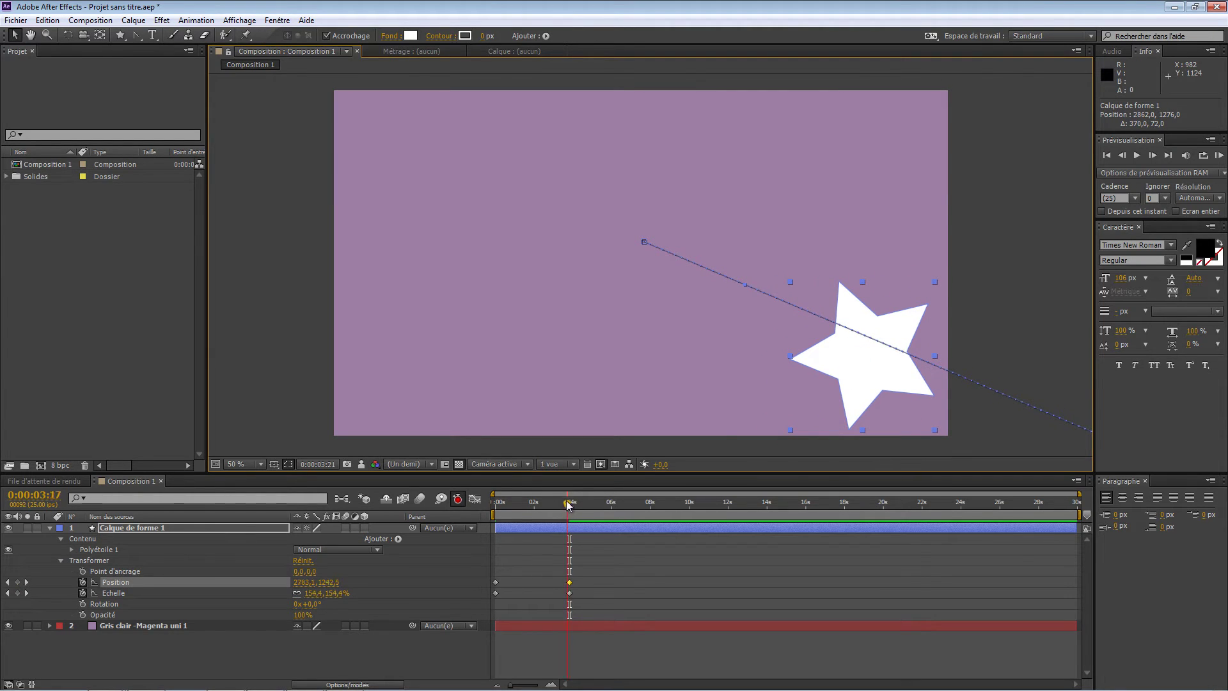
Return to the start of the composition and examine the star's path and fill properties that can be animated
{"action": "left_click_drag", "start_coordinate": [568, 510], "coordinate": [494, 517]}
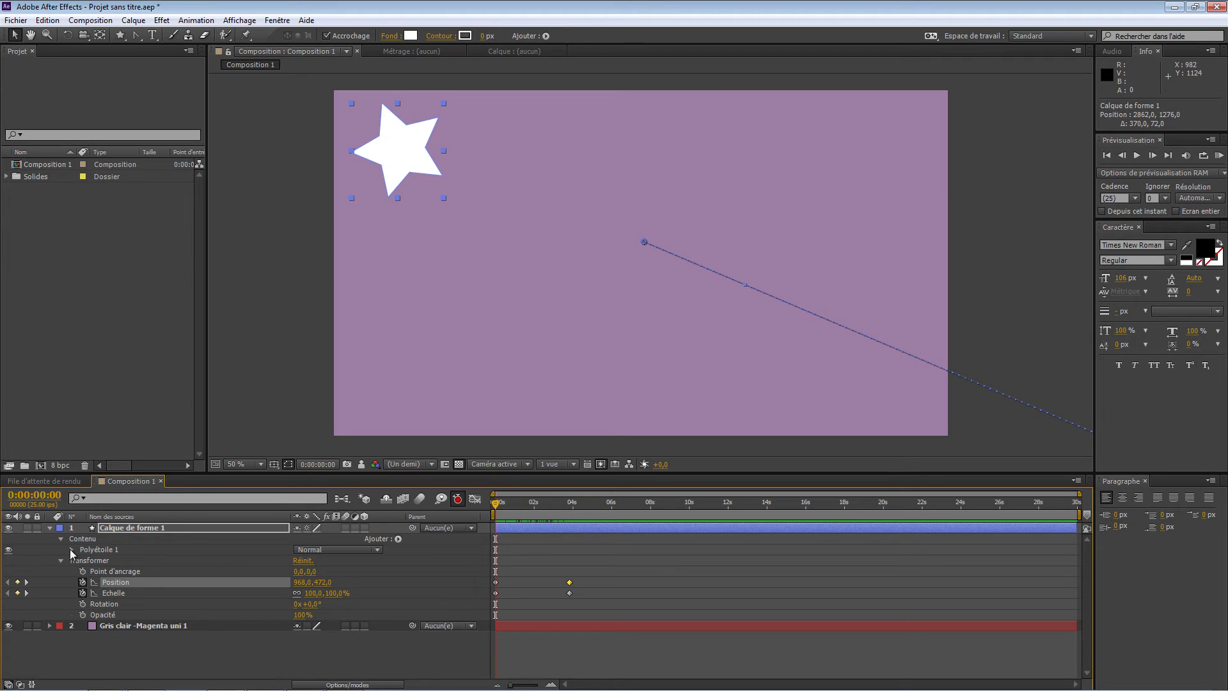
{"action": "left_click", "coordinate": [71, 548]}
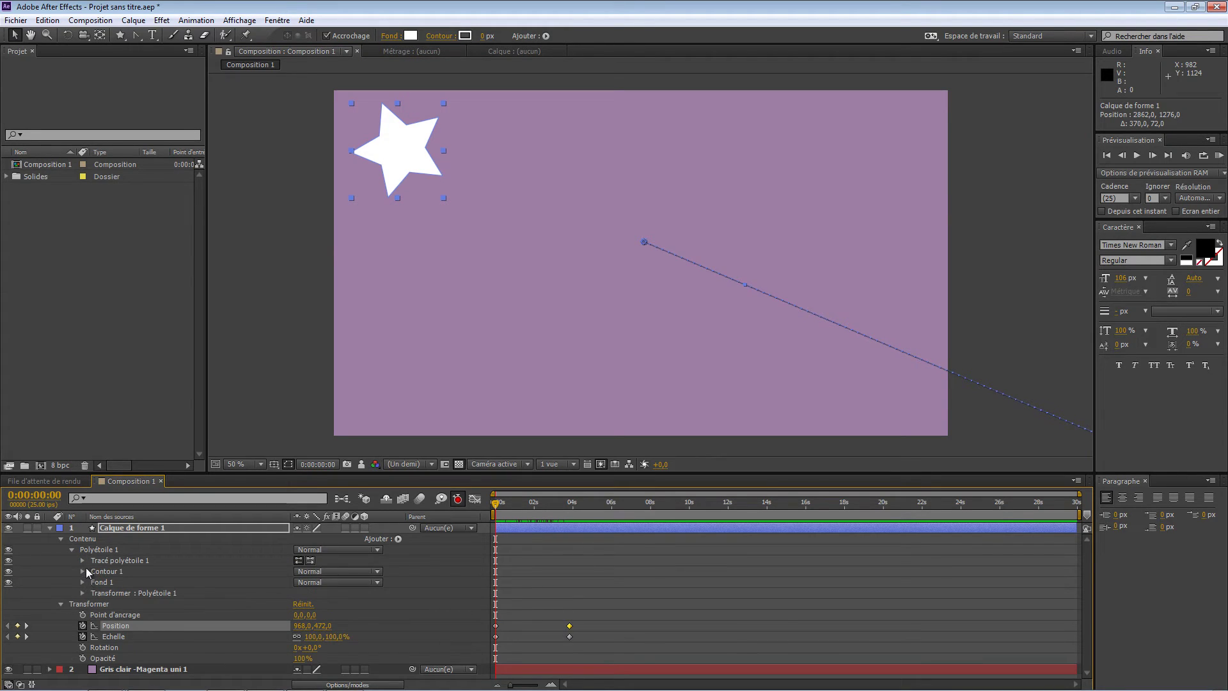
{"action": "left_click", "coordinate": [83, 561]}
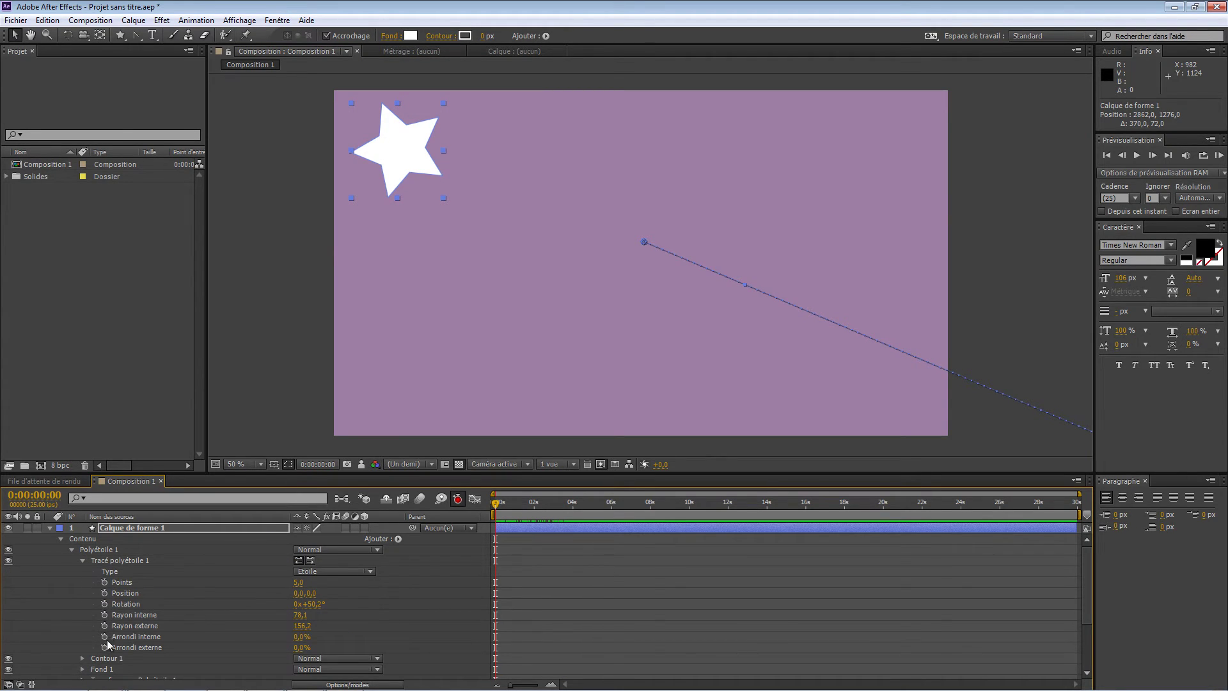
{"action": "left_click", "coordinate": [82, 562]}
{"action": "left_click", "coordinate": [82, 582]}
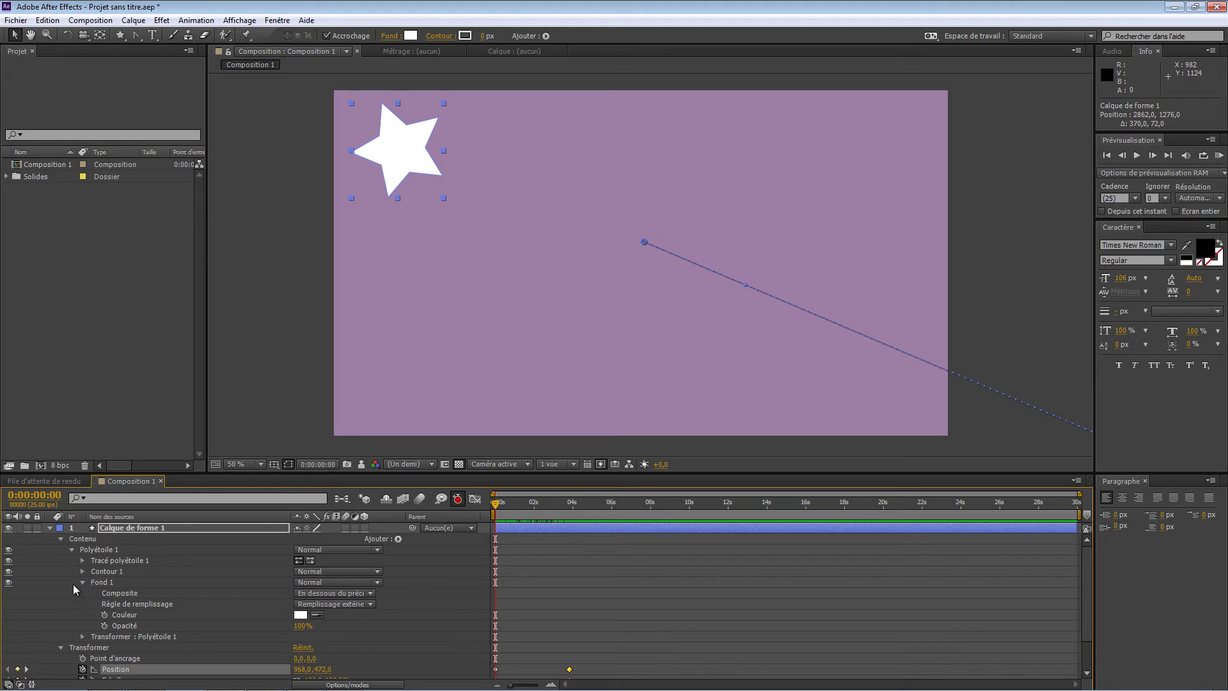
{"action": "left_click", "coordinate": [61, 539]}
{"action": "left_click", "coordinate": [61, 549]}
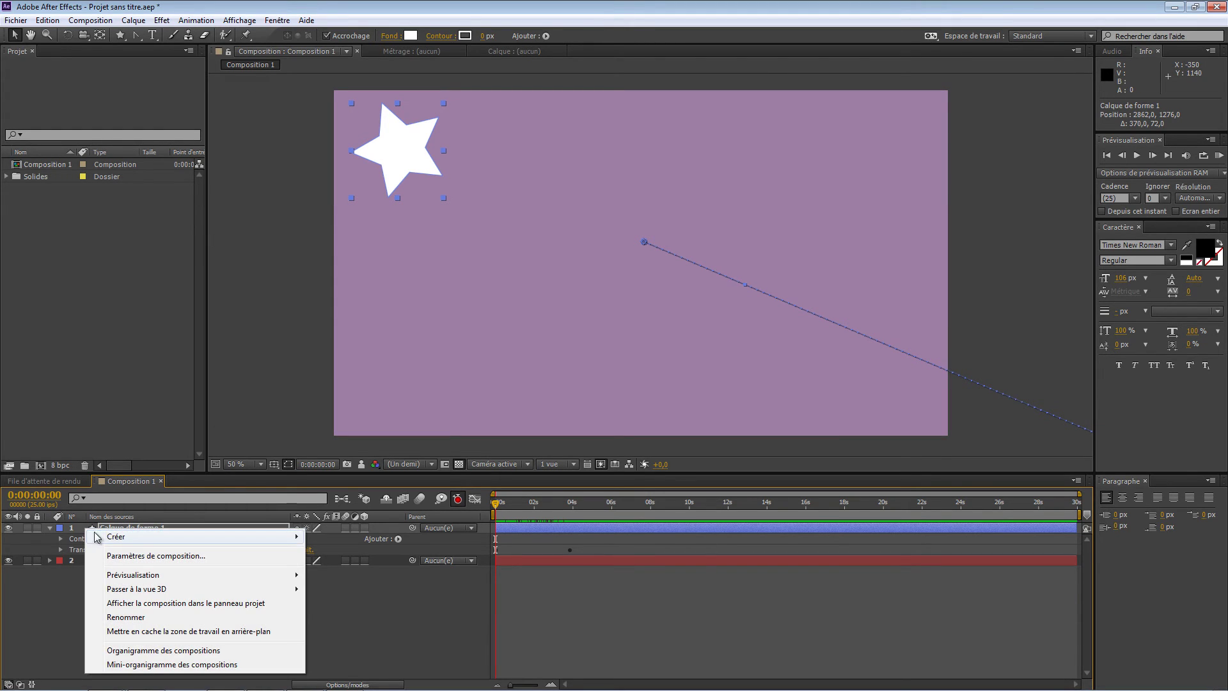
{"action": "left_click", "coordinate": [85, 547]}
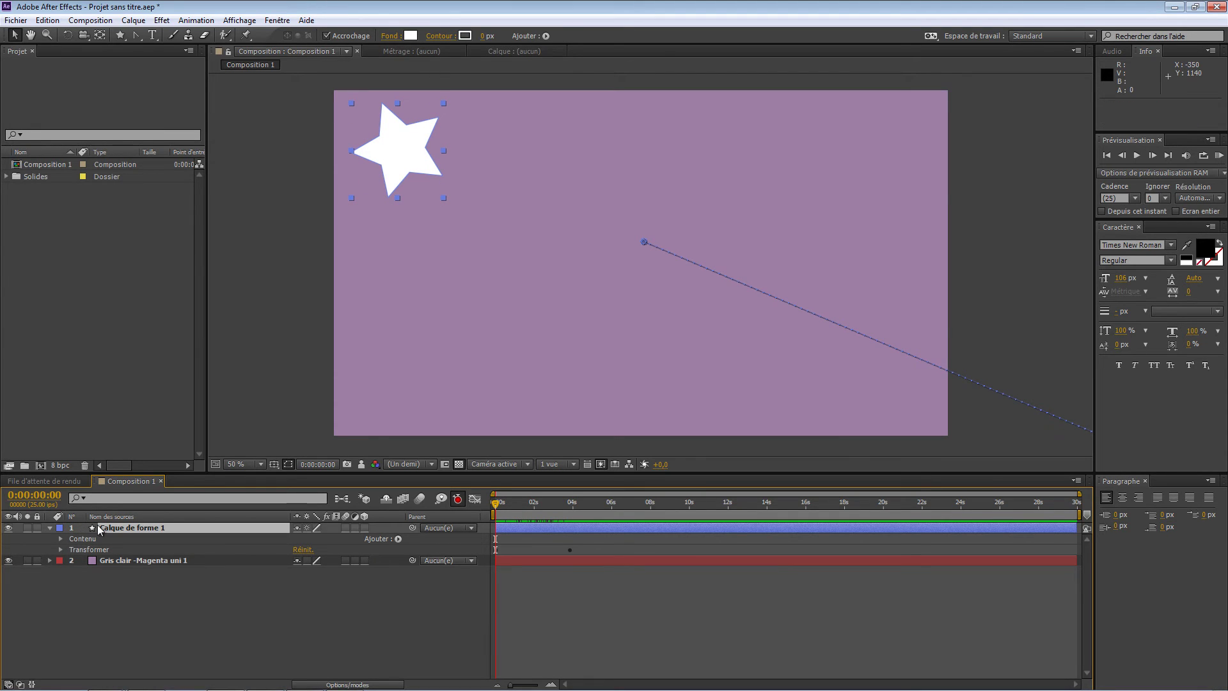
Apply the Gaussian blur effect (Flou gaussien) to the star shape layer
{"action": "left_click", "coordinate": [162, 20]}
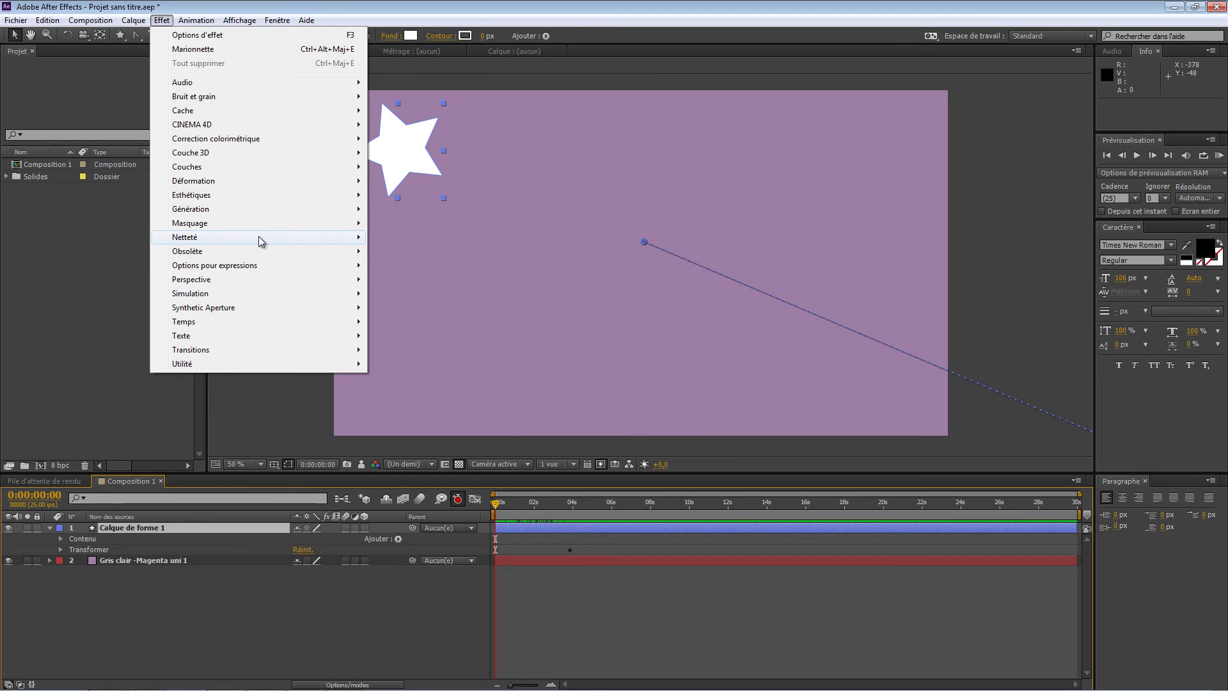
{"action": "mouse_move", "coordinate": [259, 236]}
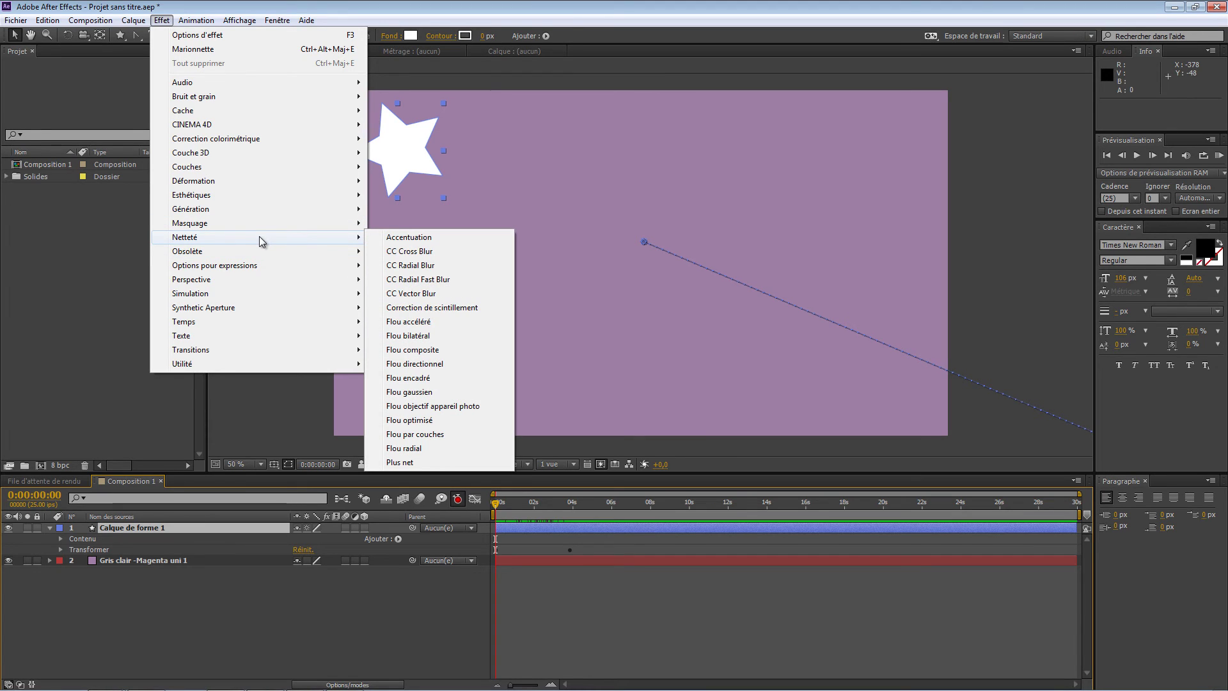
{"action": "left_click", "coordinate": [435, 393]}
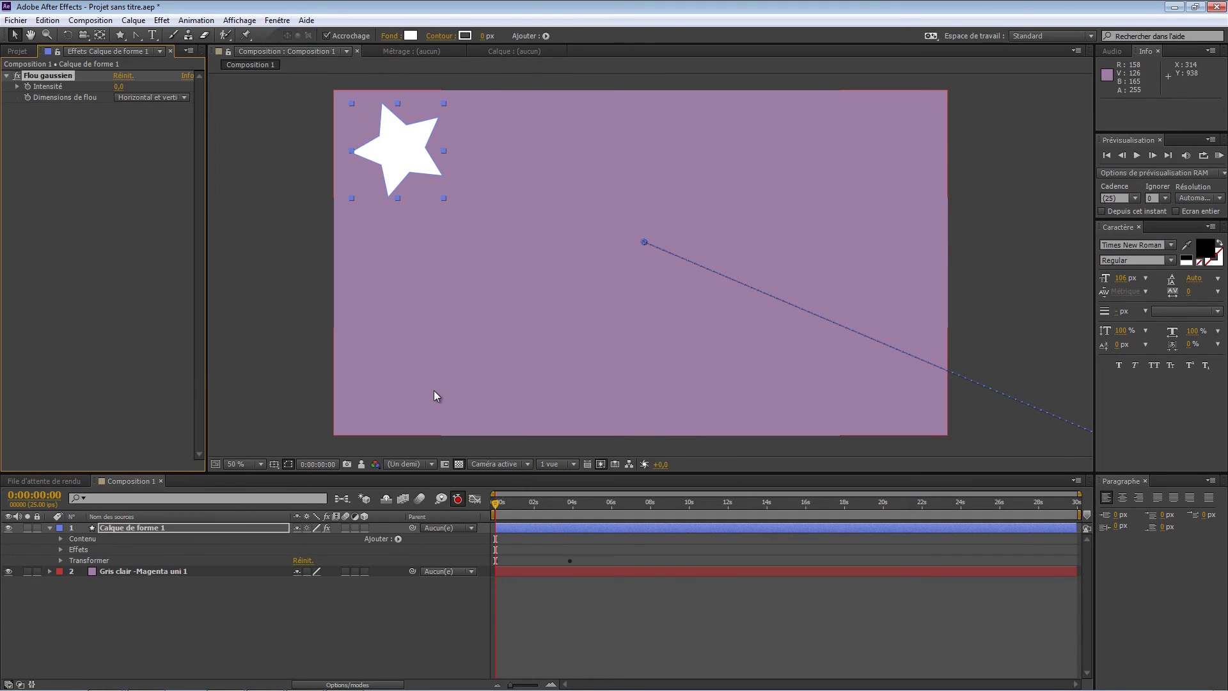
Keyframe the Gaussian blur's Intensité on the star layer at 46,1 at 0:00:00:00 and 0,0 at 0:00:03:21
{"action": "left_click", "coordinate": [60, 551]}
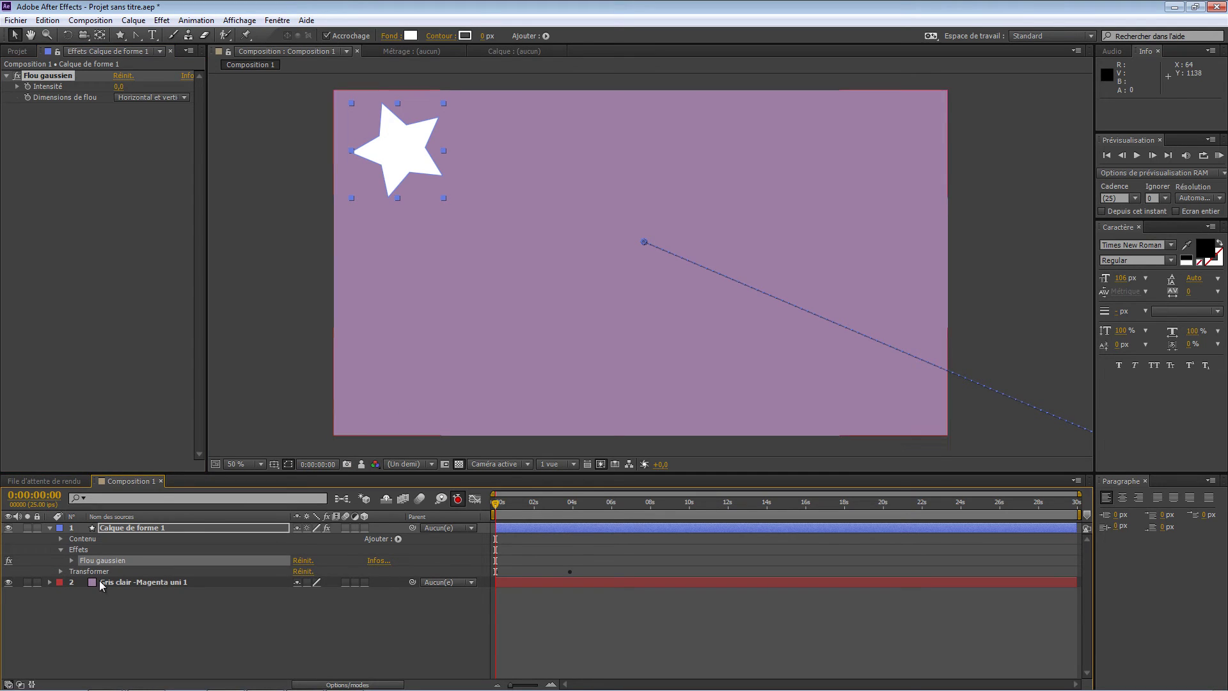
{"action": "left_click", "coordinate": [71, 560]}
{"action": "left_click_drag", "start_coordinate": [299, 571], "coordinate": [397, 570]}
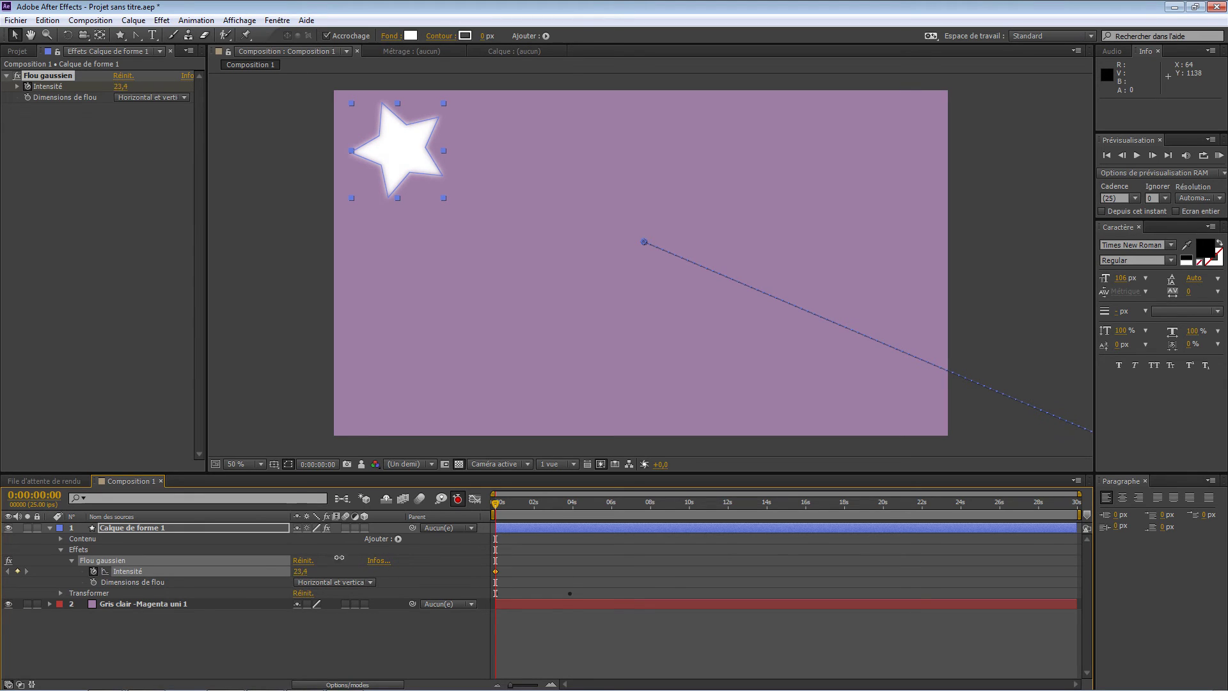
{"action": "left_click_drag", "start_coordinate": [299, 571], "coordinate": [408, 528]}
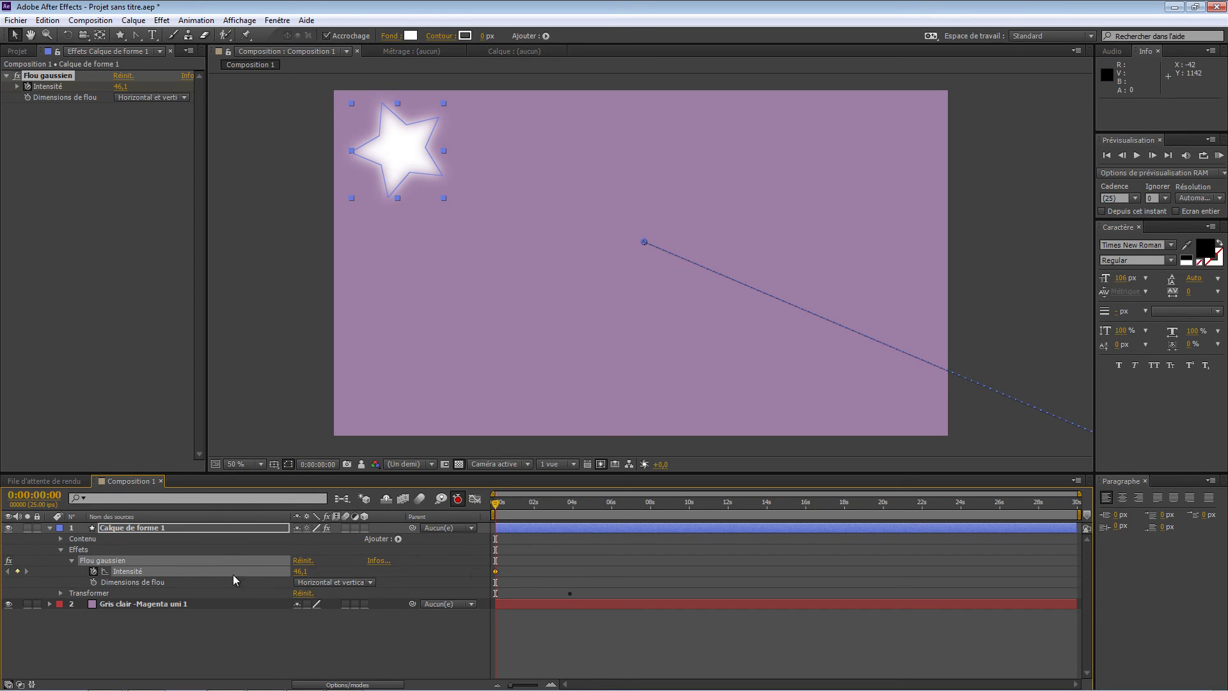
{"action": "left_click_drag", "start_coordinate": [496, 504], "coordinate": [569, 516]}
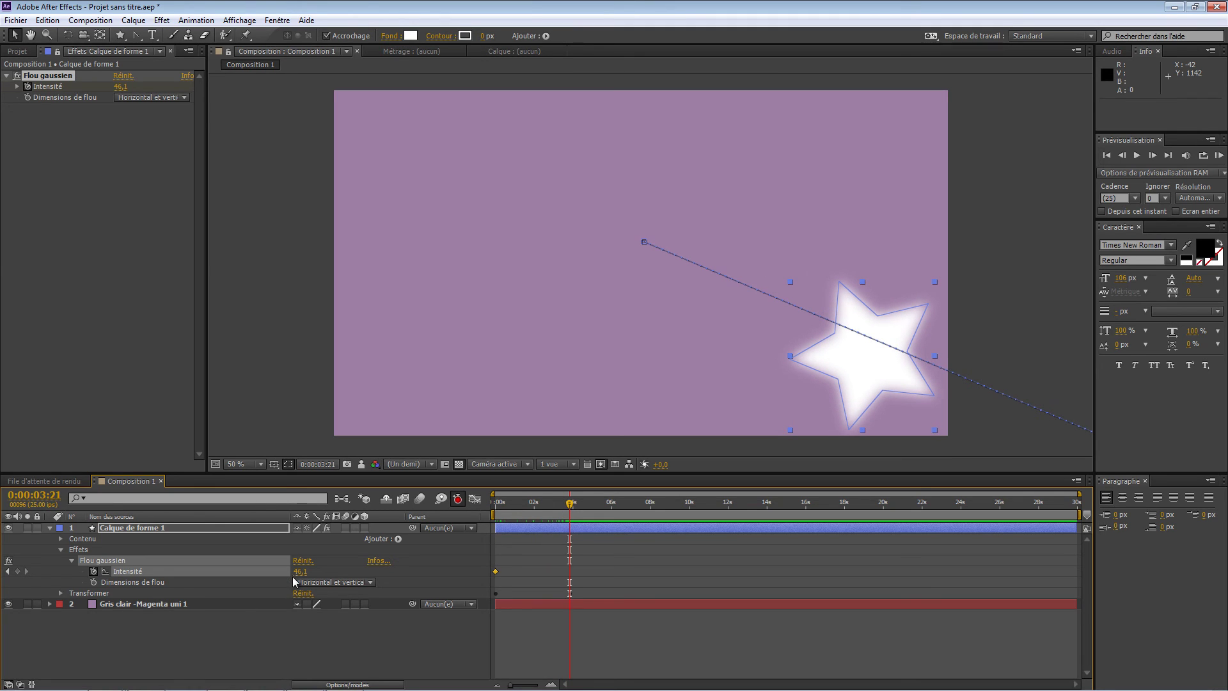
{"action": "left_click_drag", "start_coordinate": [305, 574], "coordinate": [13, 601]}
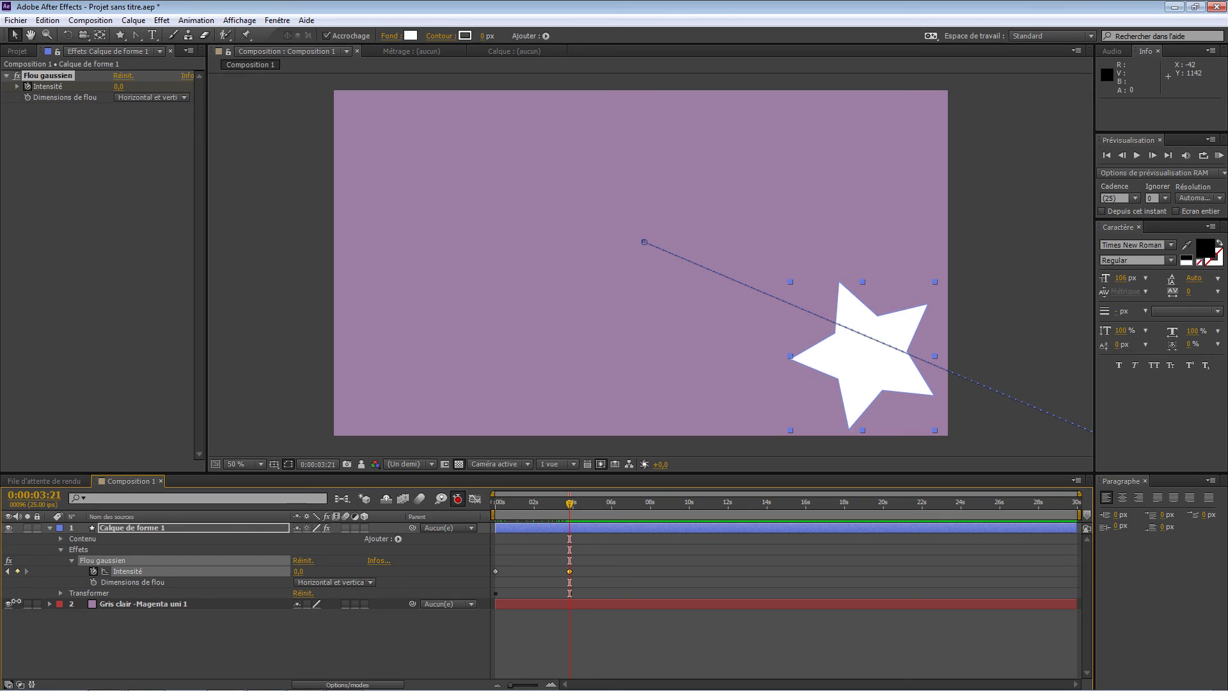
Preview the star's blur, movement and scale animation from the start of the composition until just past the last keyframes
{"action": "left_click_drag", "start_coordinate": [572, 504], "coordinate": [467, 503]}
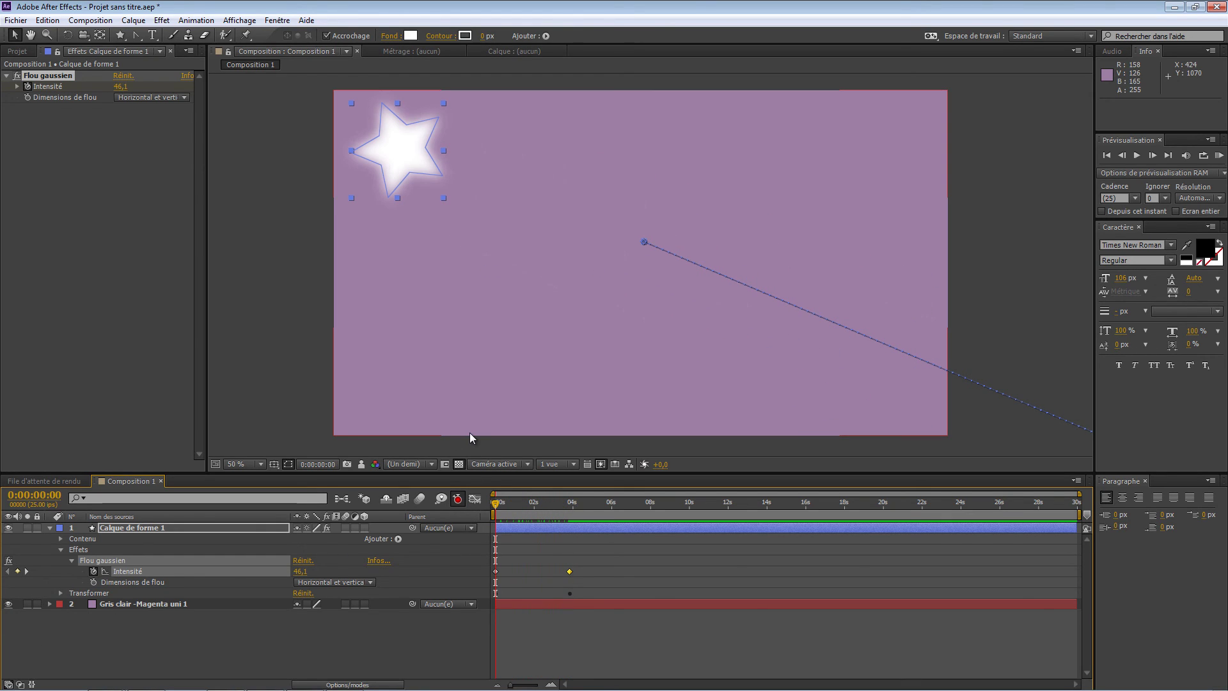
{"action": "key", "text": "space"}
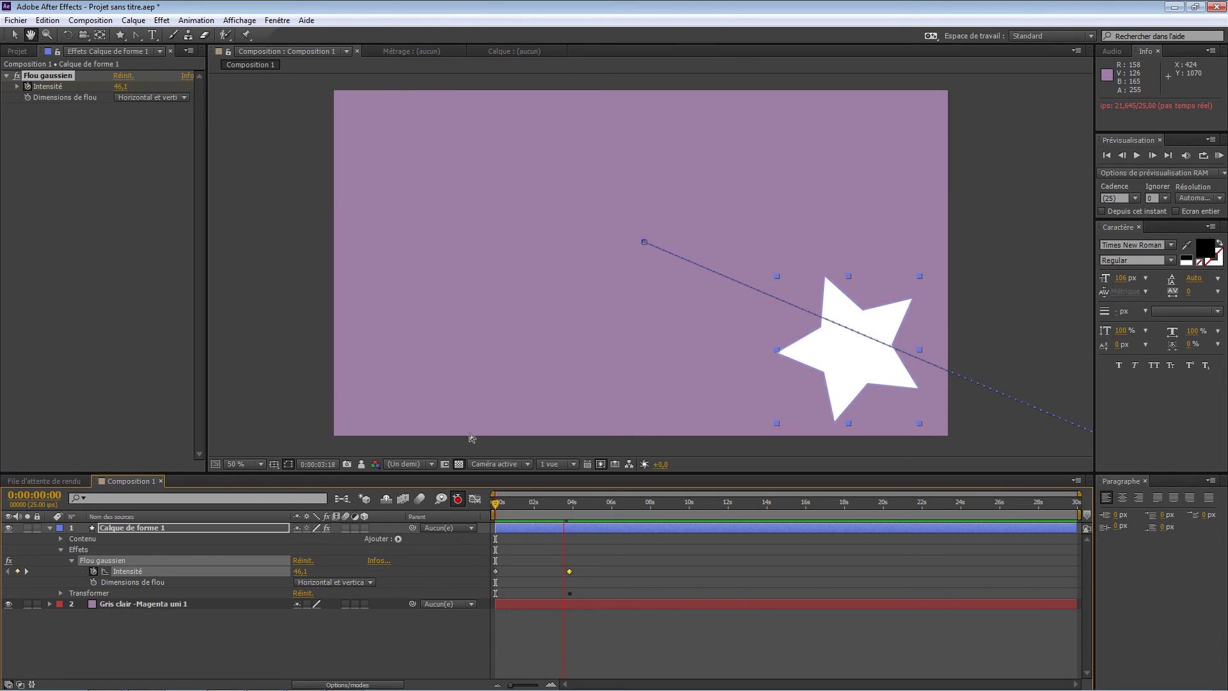
{"action": "key", "text": "space"}
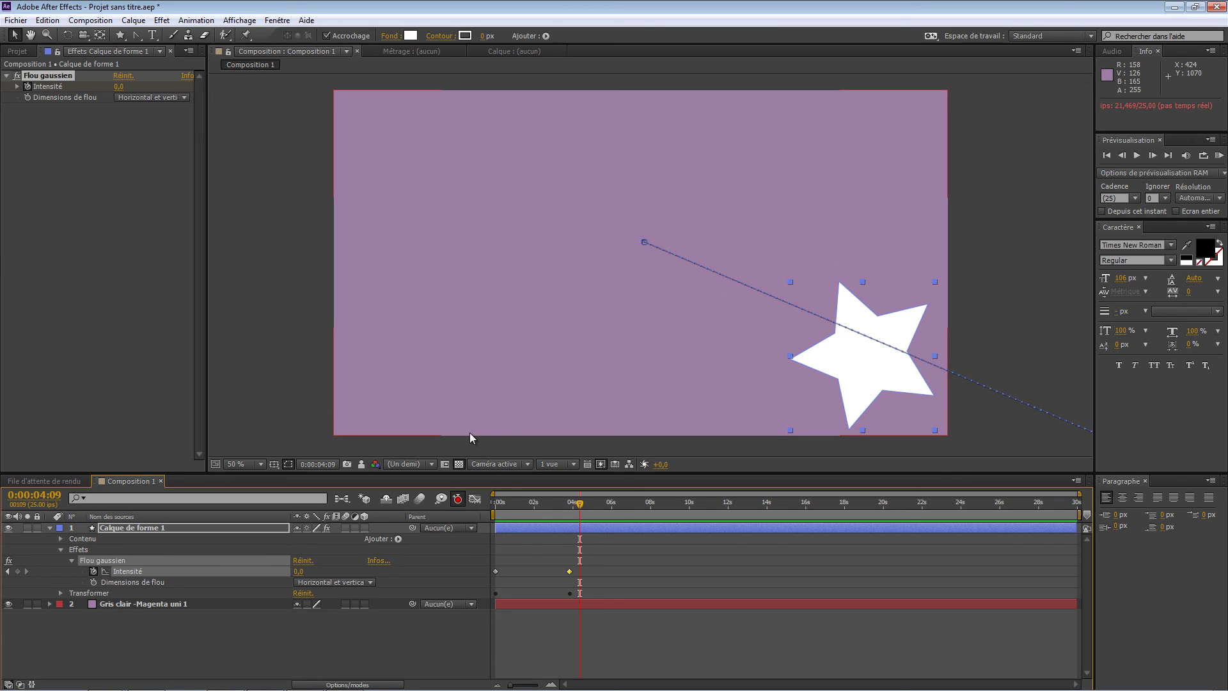